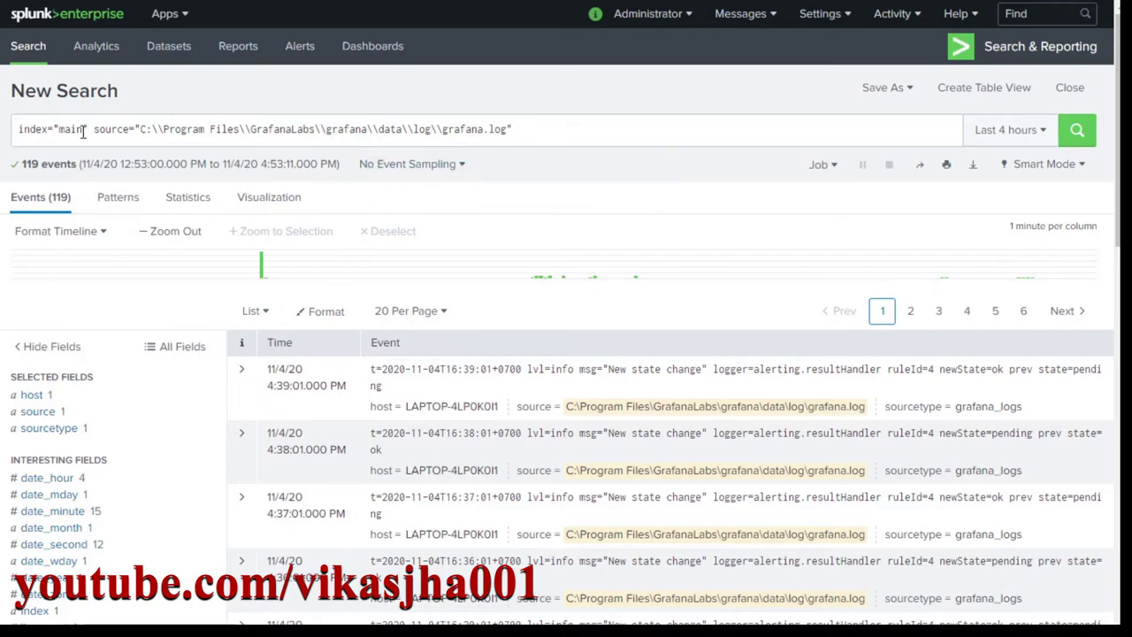
Step: Add "|table _time lvl" on a second line of the Grafana log search and run it
{"action": "scroll", "coordinate": [518, 406], "scroll_direction": "down", "scroll_amount": 1}
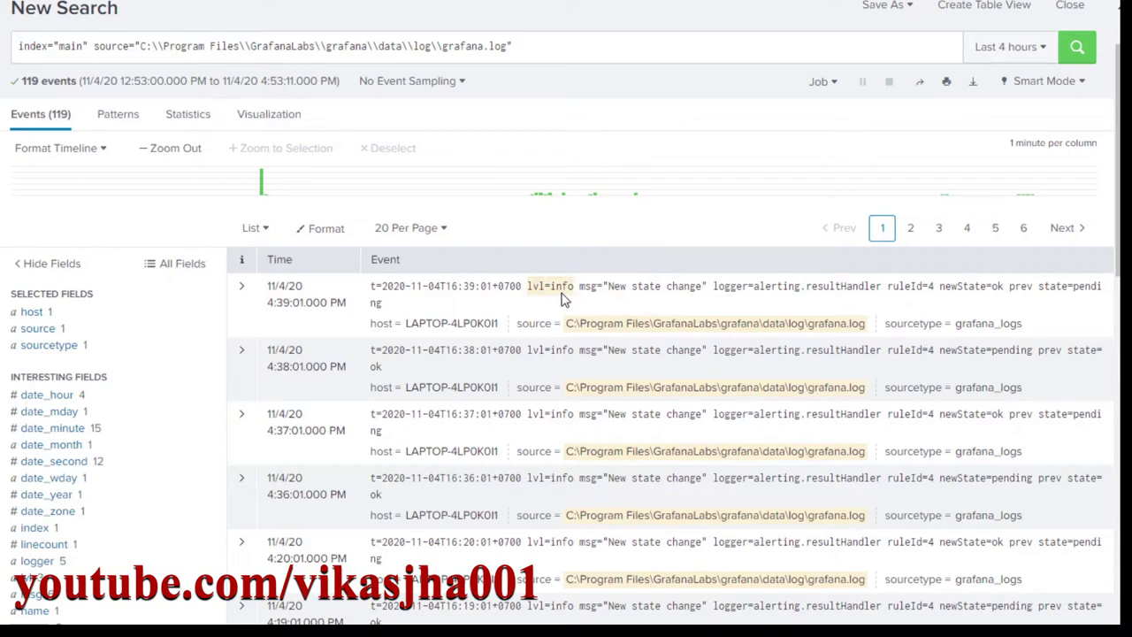
{"action": "scroll", "coordinate": [555, 465], "scroll_direction": "down", "scroll_amount": 3}
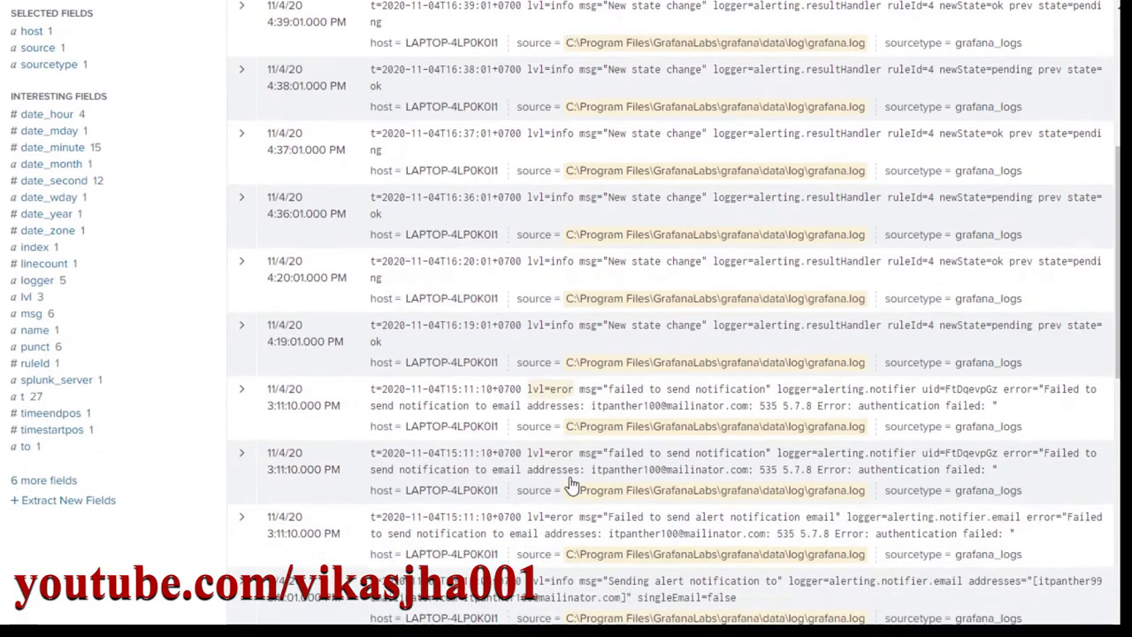
{"action": "scroll", "coordinate": [570, 482], "scroll_direction": "down", "scroll_amount": 1}
{"action": "scroll", "coordinate": [557, 409], "scroll_direction": "up", "scroll_amount": 5}
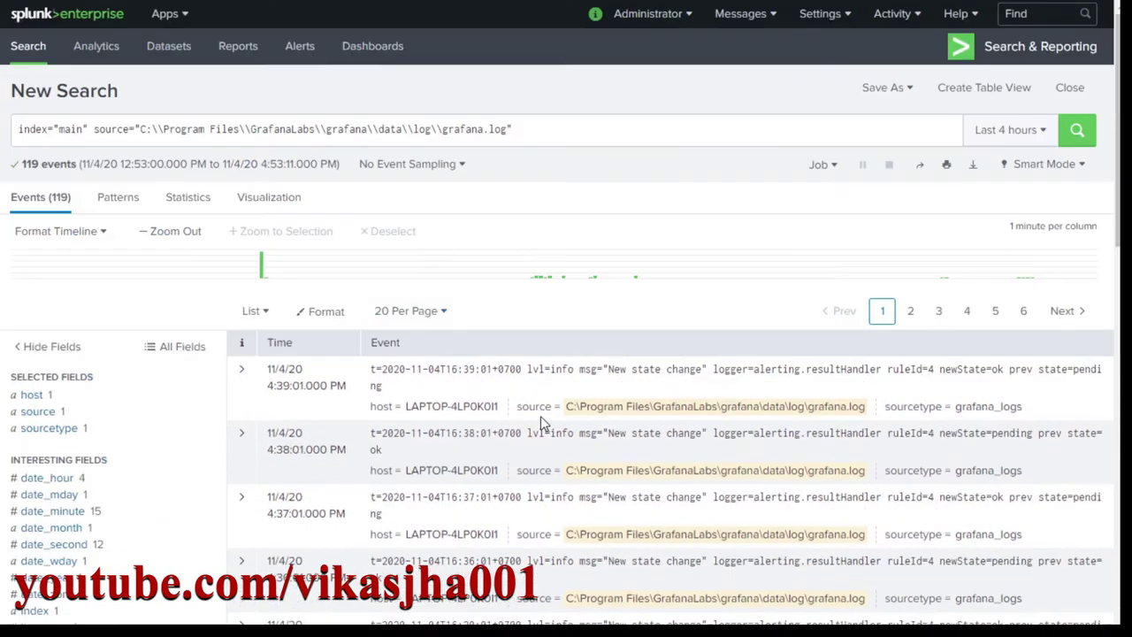
{"action": "left_click", "coordinate": [539, 127]}
{"action": "key", "text": "shift+Return"}
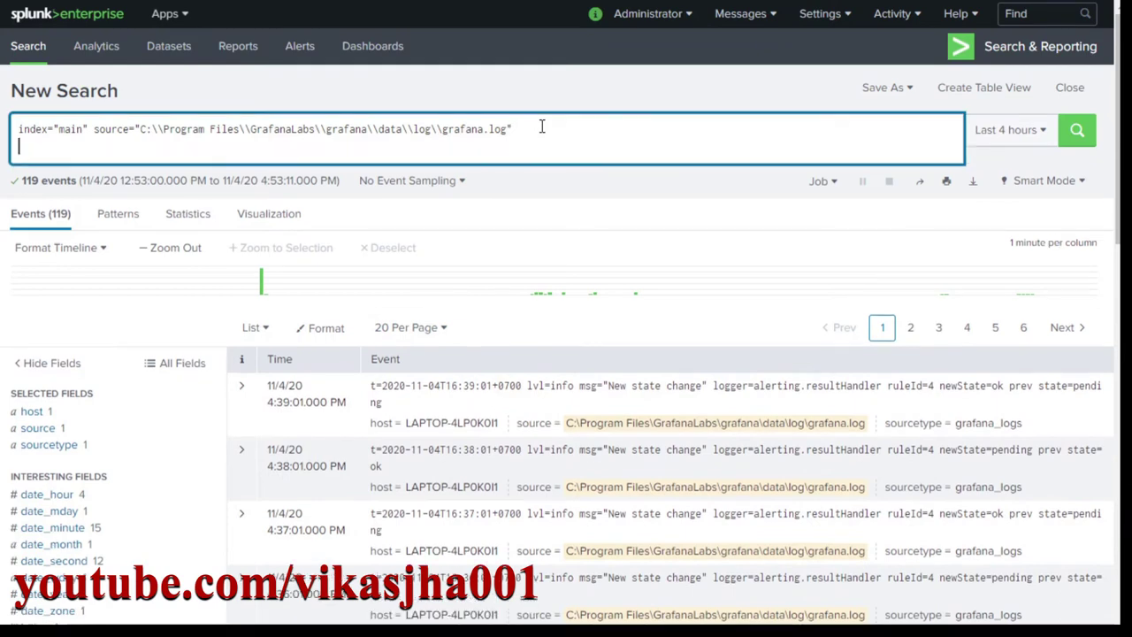
{"action": "type", "text": "|table "}
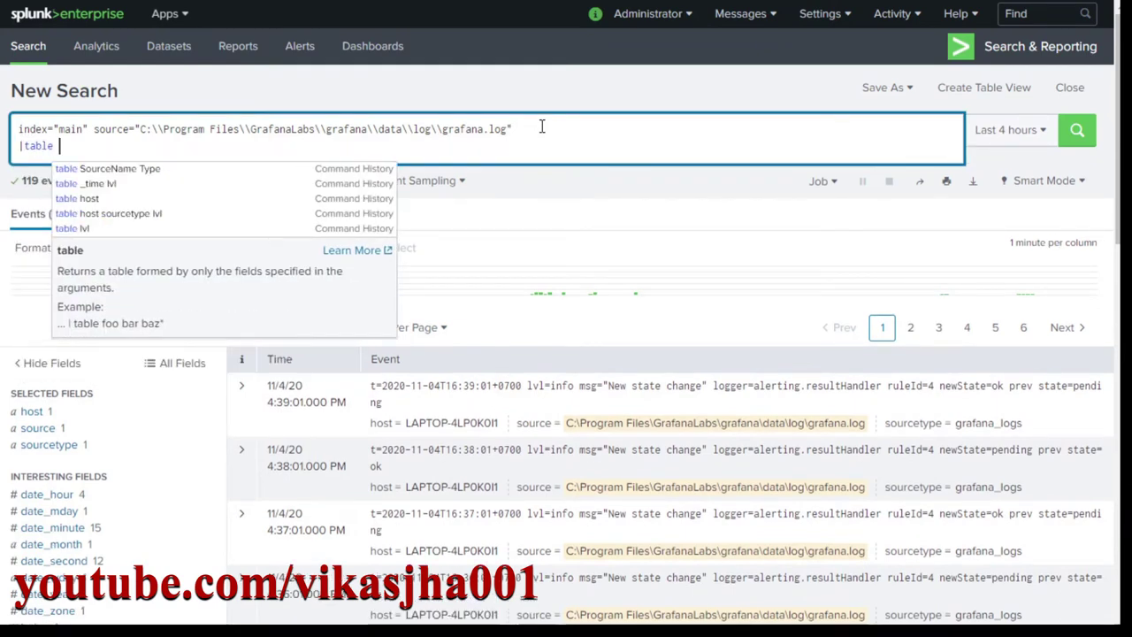
{"action": "type", "text": "_time lvl"}
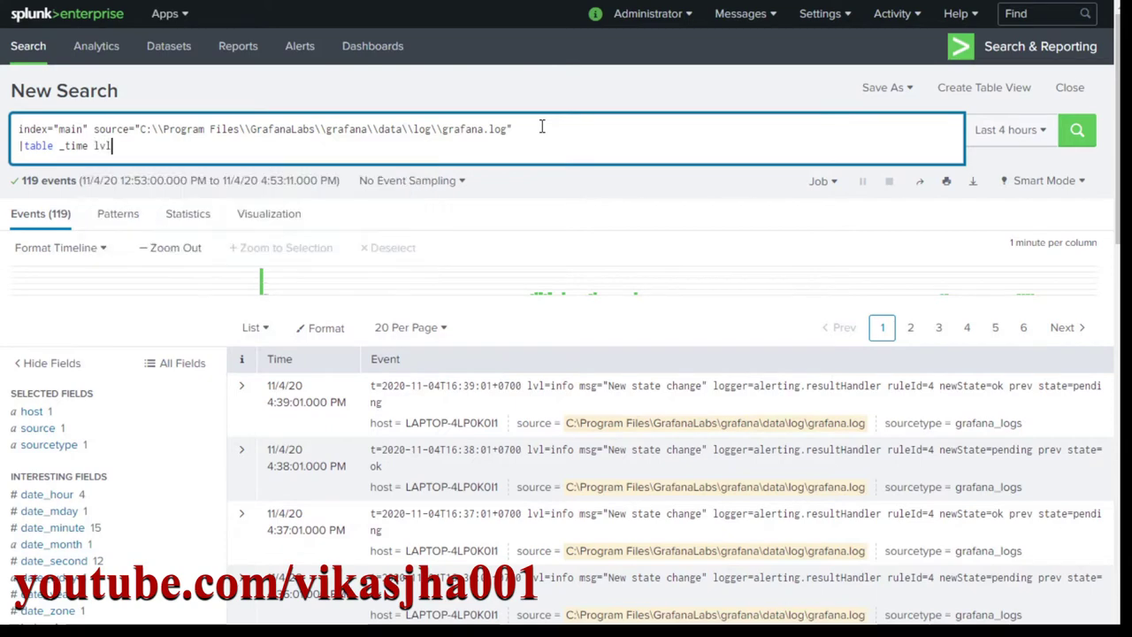
{"action": "key", "text": "Return"}
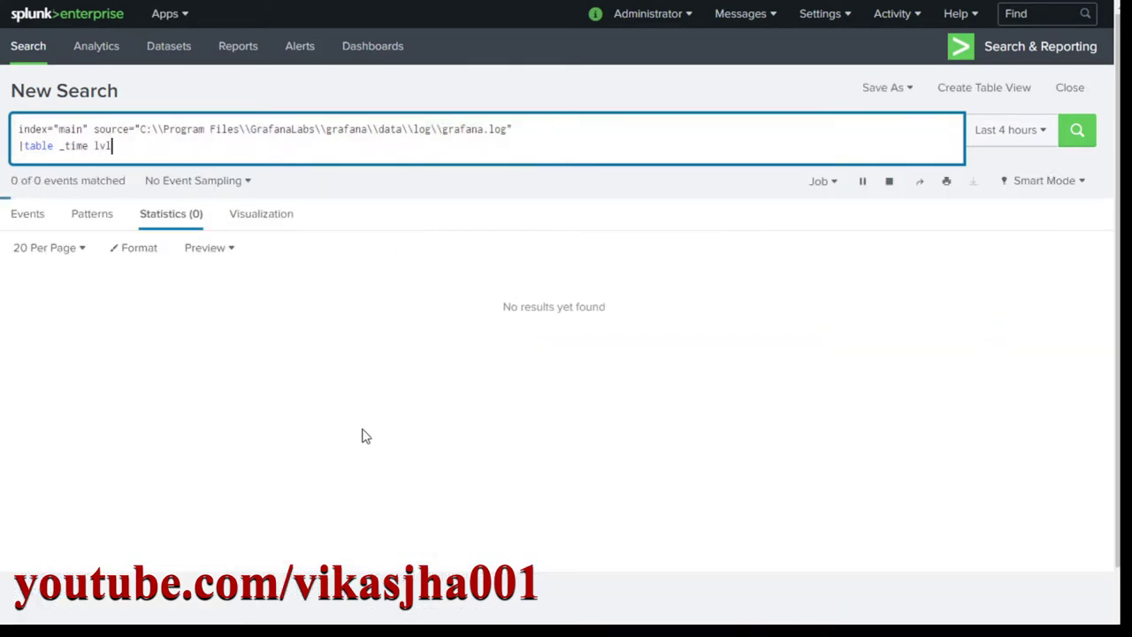
Step: Look through the first four pages of the results table to compare the lvl values over time
{"action": "scroll", "coordinate": [113, 228], "scroll_direction": "down", "scroll_amount": 1}
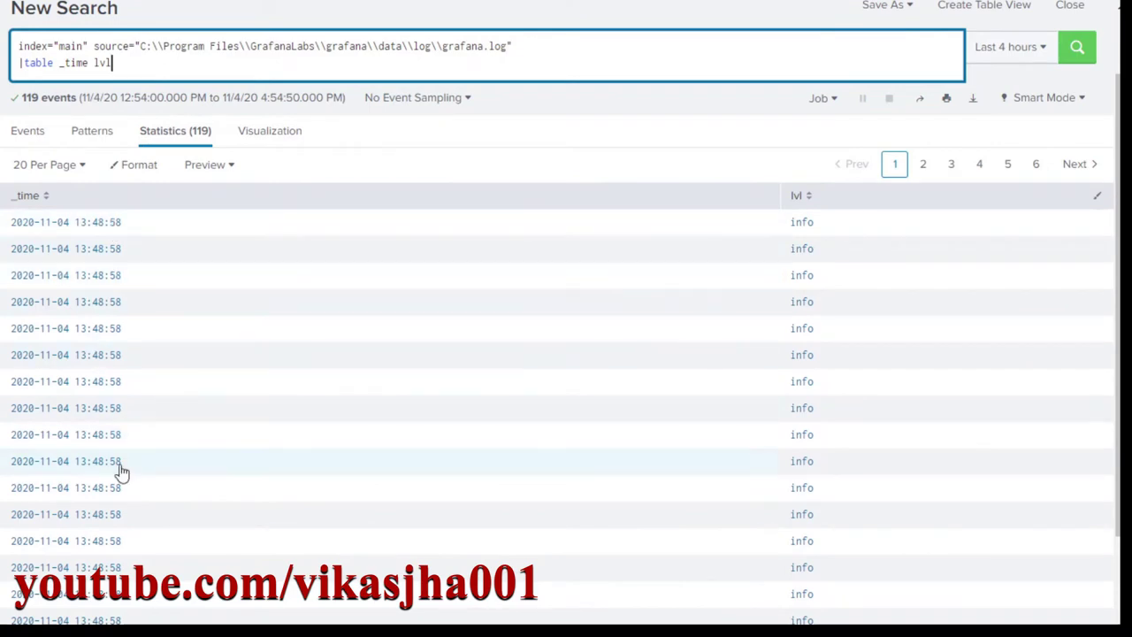
{"action": "scroll", "coordinate": [796, 495], "scroll_direction": "down", "scroll_amount": 2}
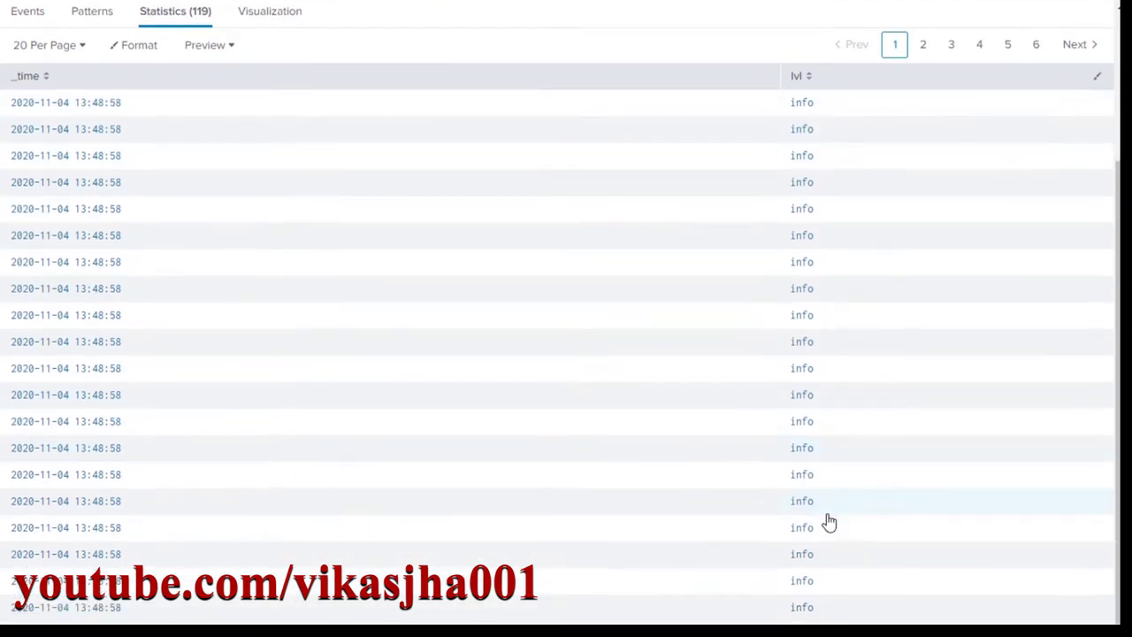
{"action": "scroll", "coordinate": [884, 380], "scroll_direction": "up", "scroll_amount": 3}
{"action": "left_click", "coordinate": [1086, 216]}
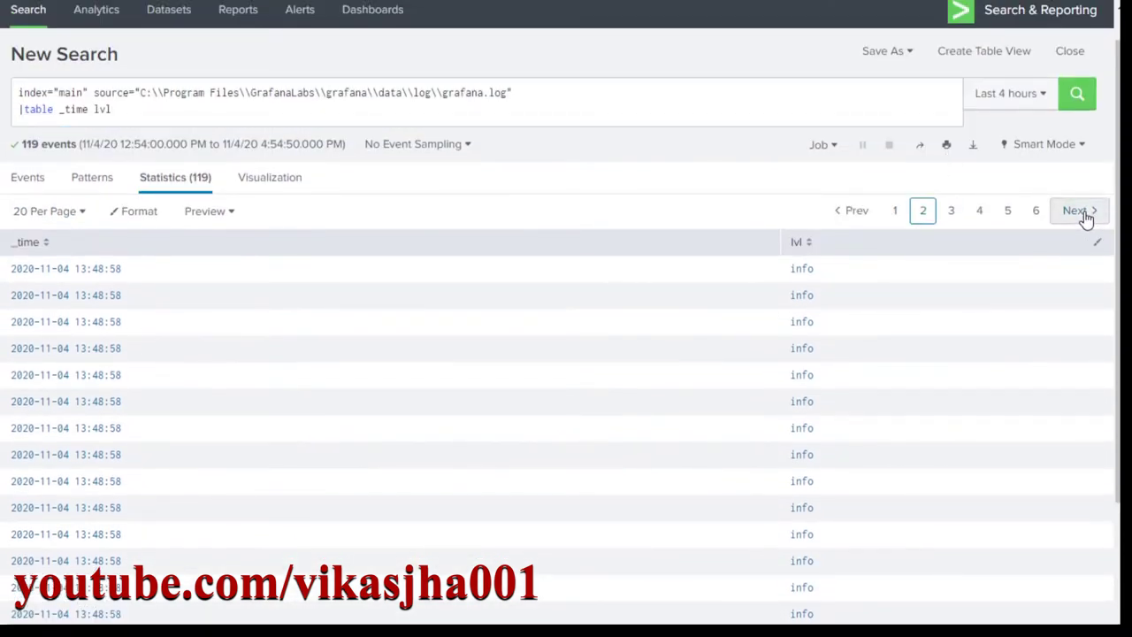
{"action": "left_click", "coordinate": [1087, 216]}
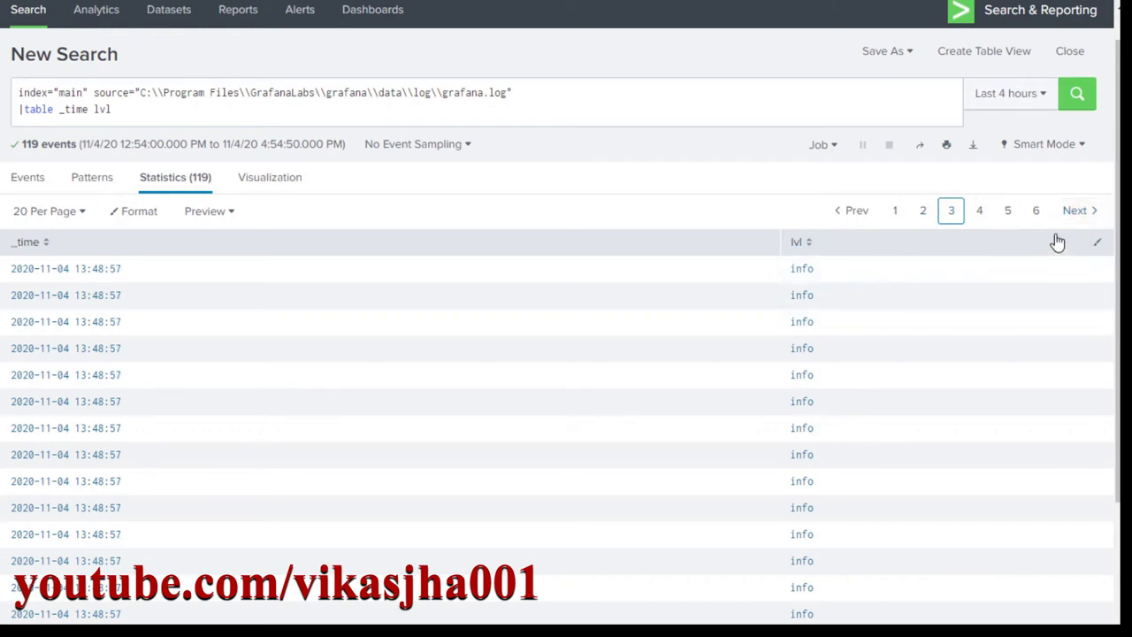
{"action": "left_click", "coordinate": [1076, 209]}
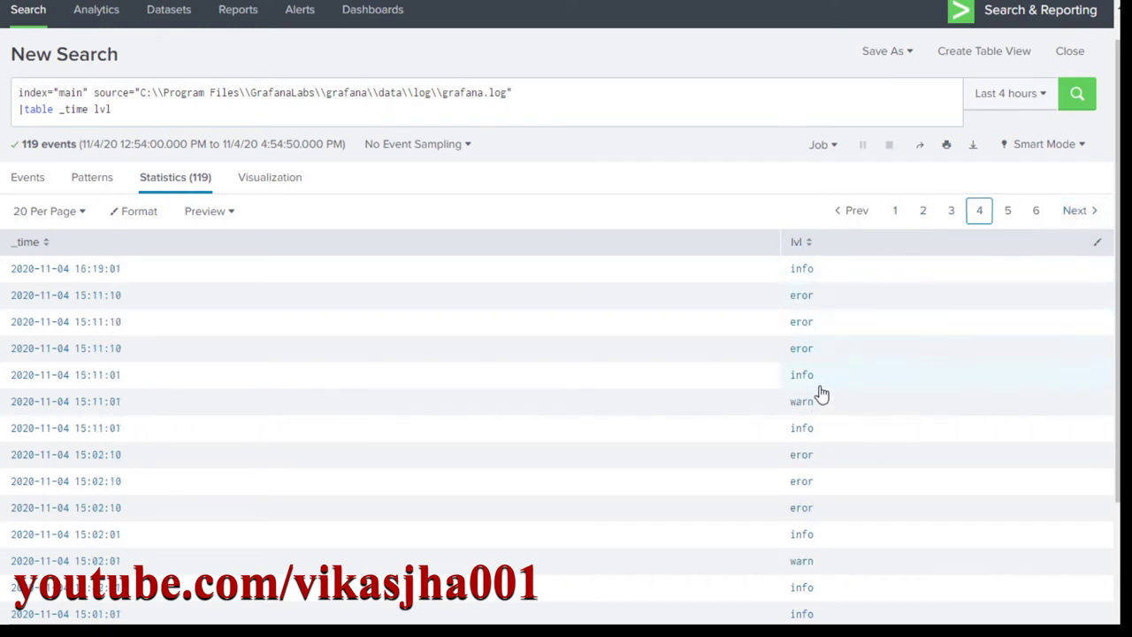
{"action": "scroll", "coordinate": [820, 292], "scroll_direction": "down", "scroll_amount": 1}
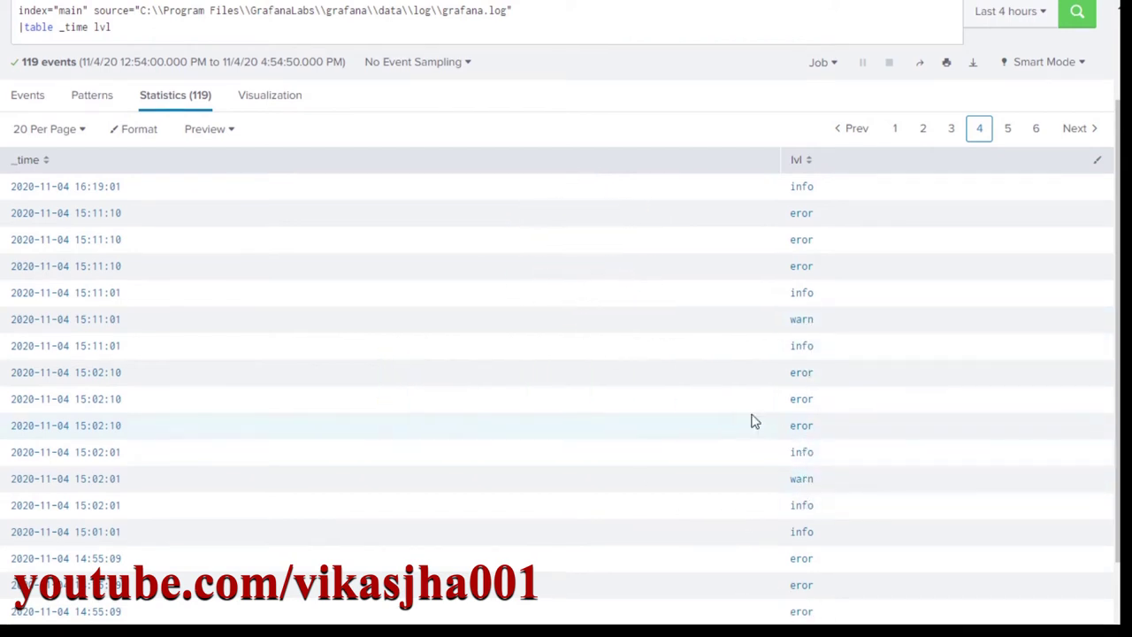
{"action": "scroll", "coordinate": [869, 390], "scroll_direction": "up", "scroll_amount": 2}
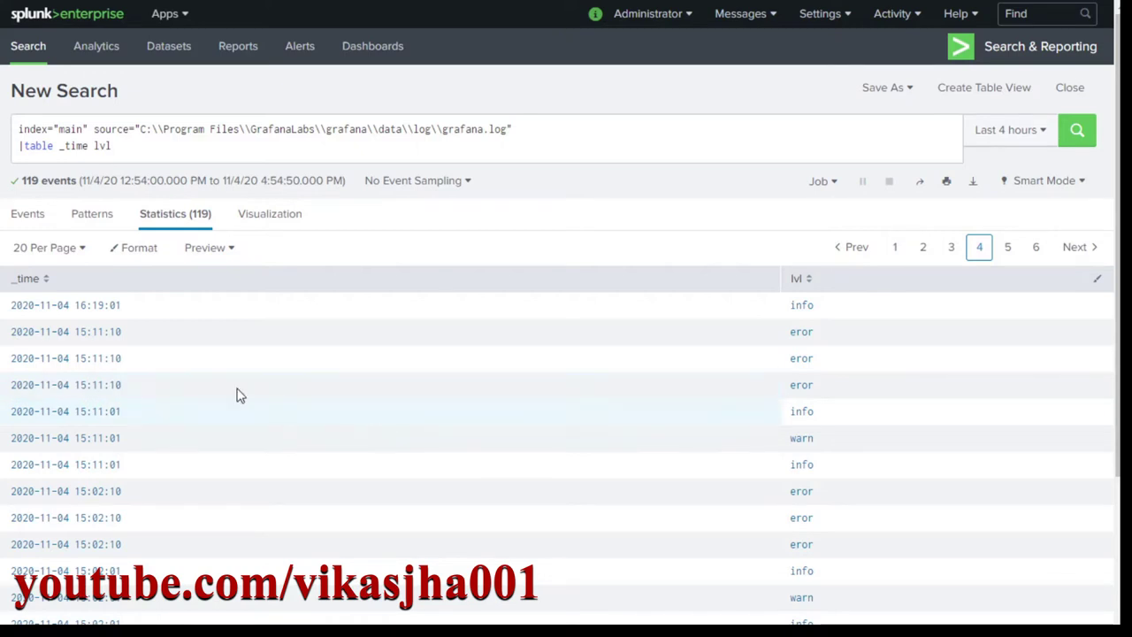
Step: Replace the table command in the search with "timechart count(lvl)" and run it
{"action": "left_click_drag", "start_coordinate": [123, 152], "coordinate": [24, 148]}
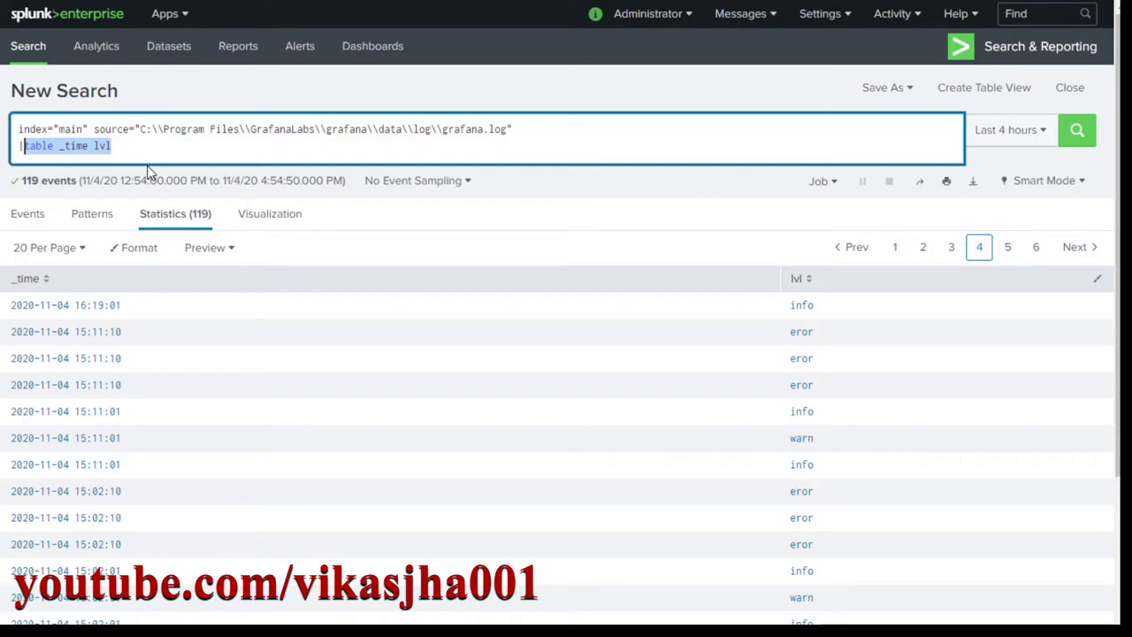
{"action": "type", "text": "timechart "}
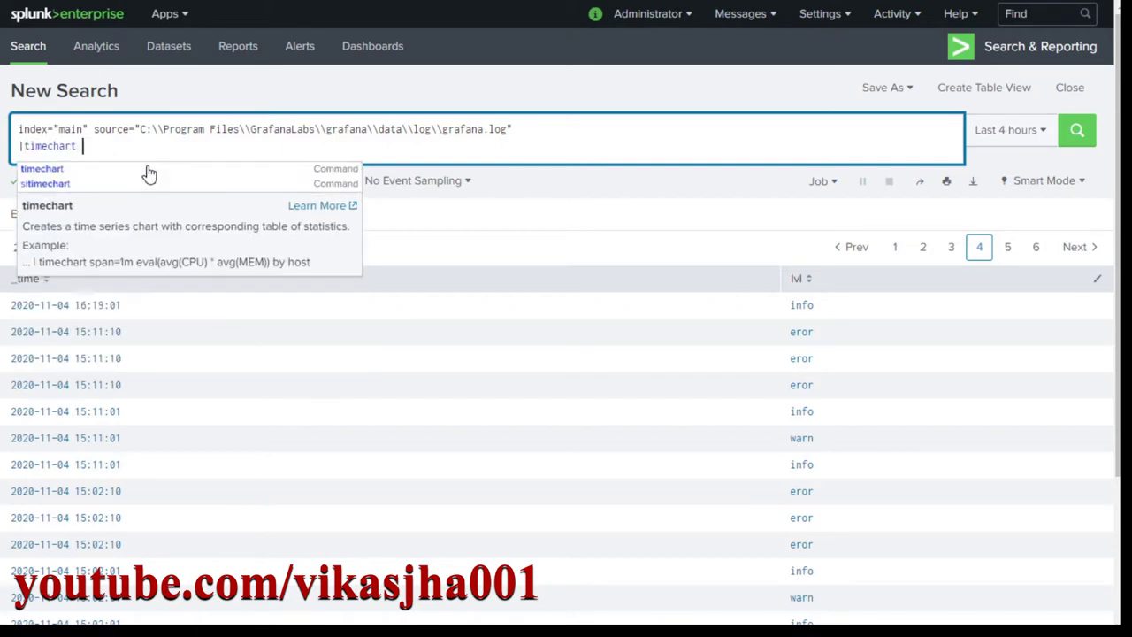
{"action": "type", "text": "count("}
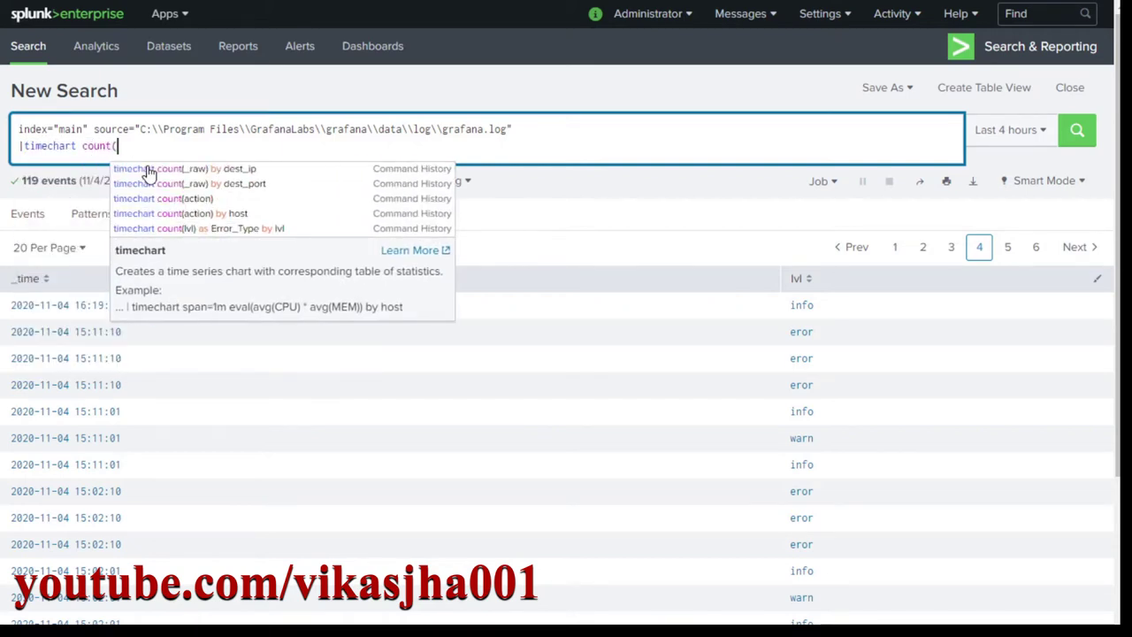
{"action": "type", "text": "lvl)"}
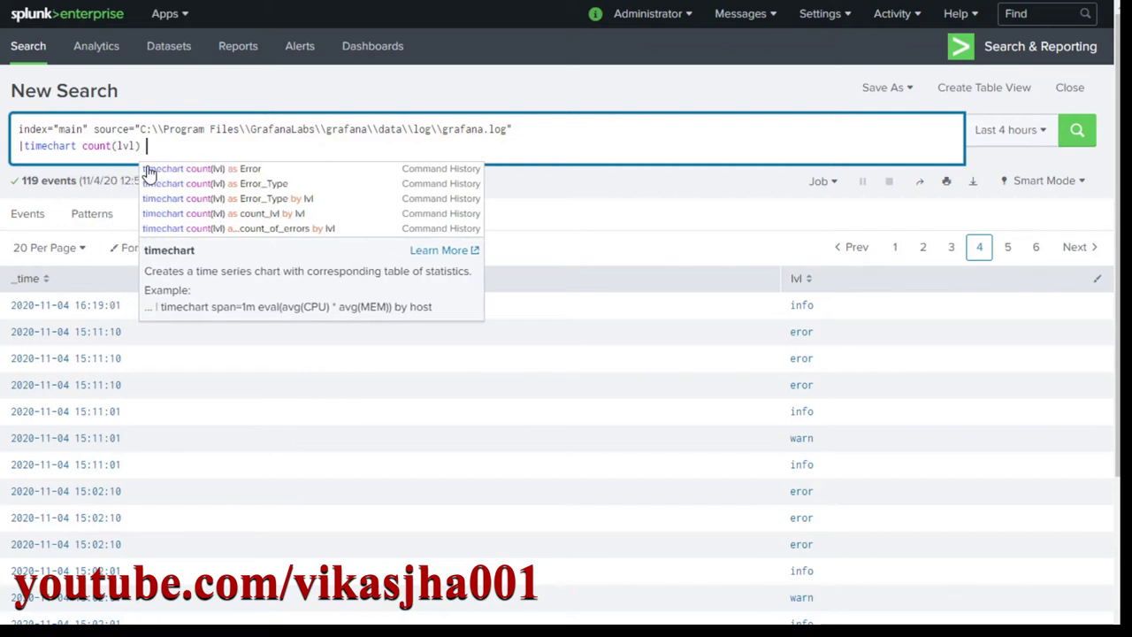
{"action": "key", "text": "Return"}
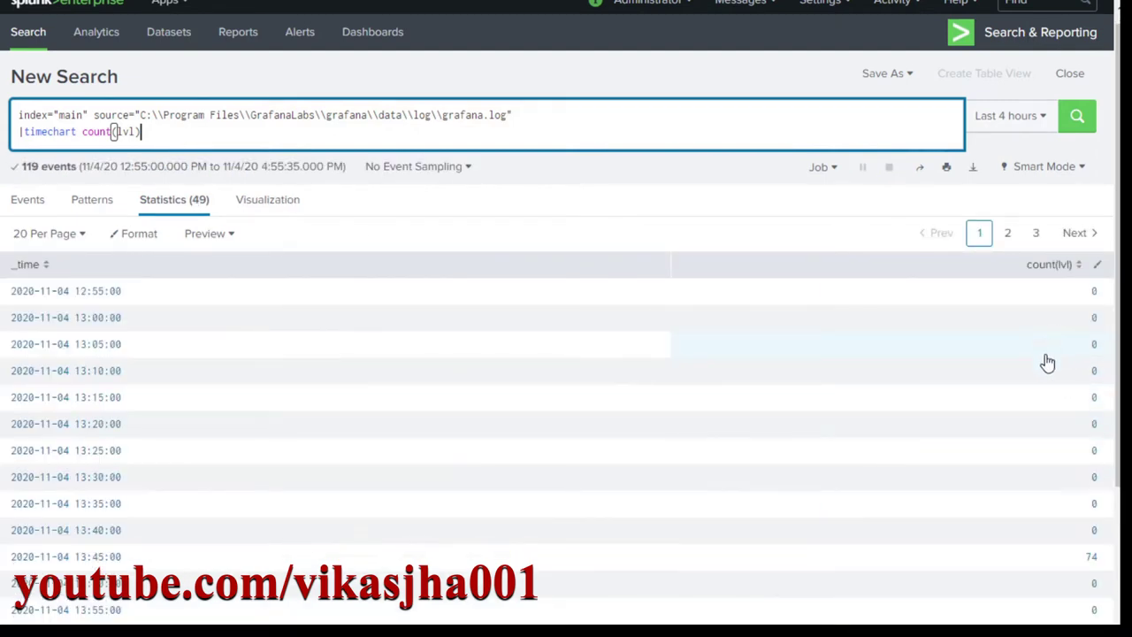
Step: Name the timechart's count column by adding "as Error_type" after count(lvl), and rerun the search
{"action": "scroll", "coordinate": [1046, 362], "scroll_direction": "down", "scroll_amount": 2}
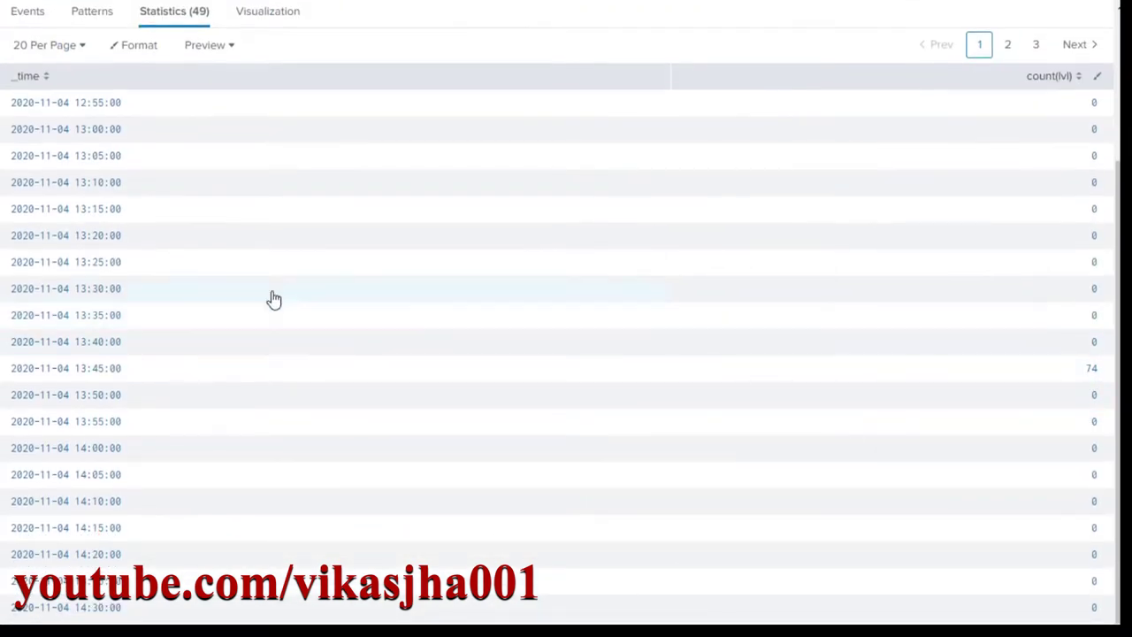
{"action": "scroll", "coordinate": [798, 394], "scroll_direction": "up", "scroll_amount": 2}
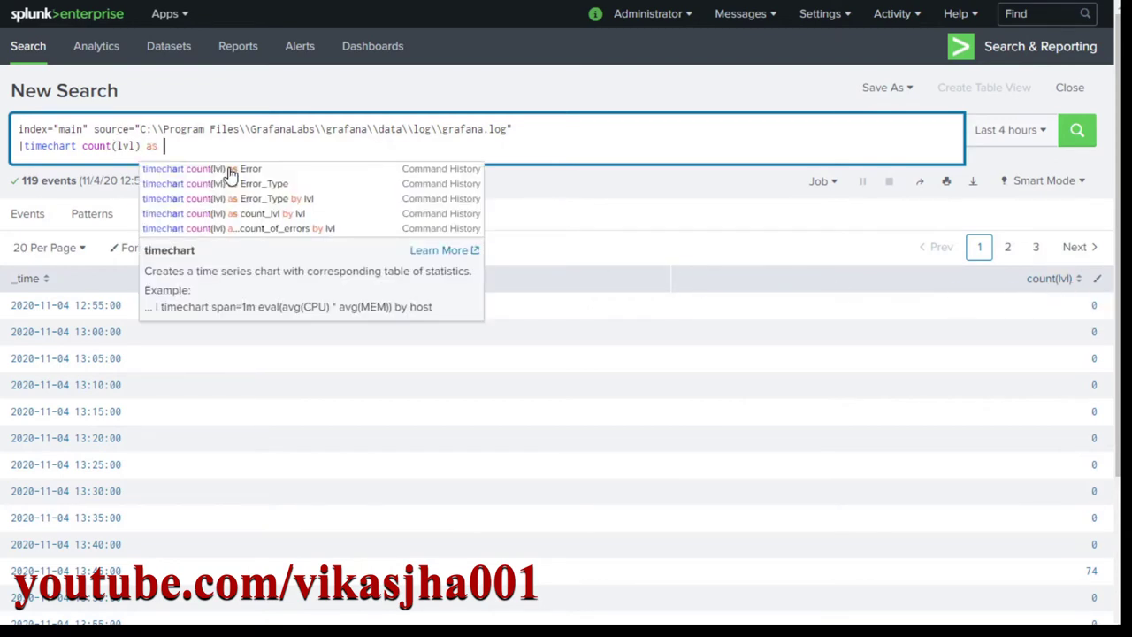
{"action": "type", "text": "as Error_type"}
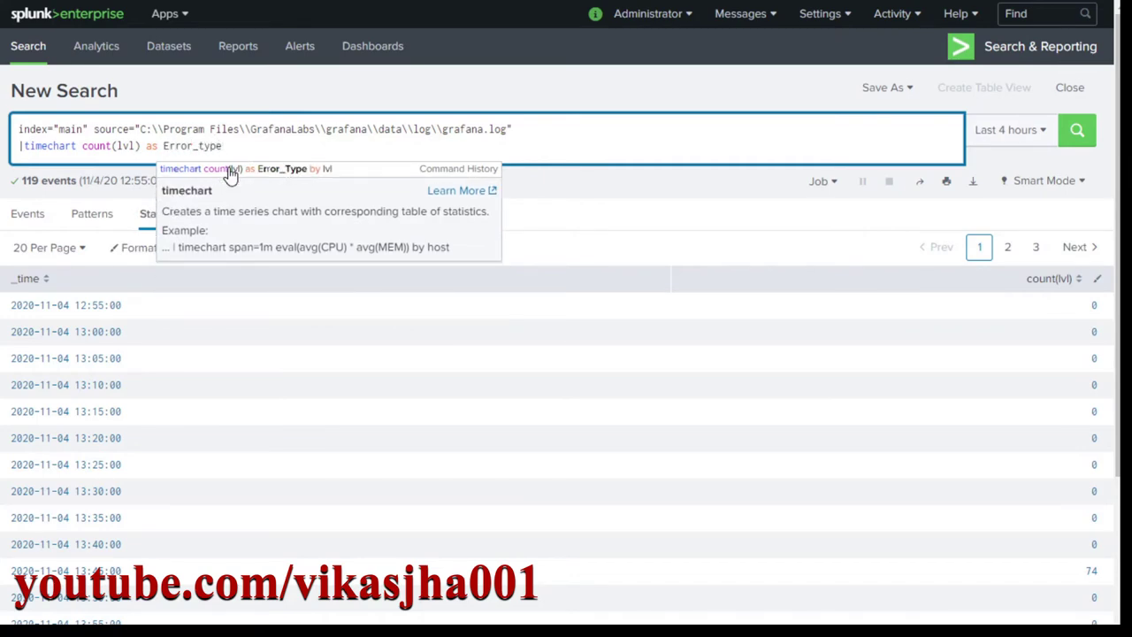
{"action": "key", "text": "Return"}
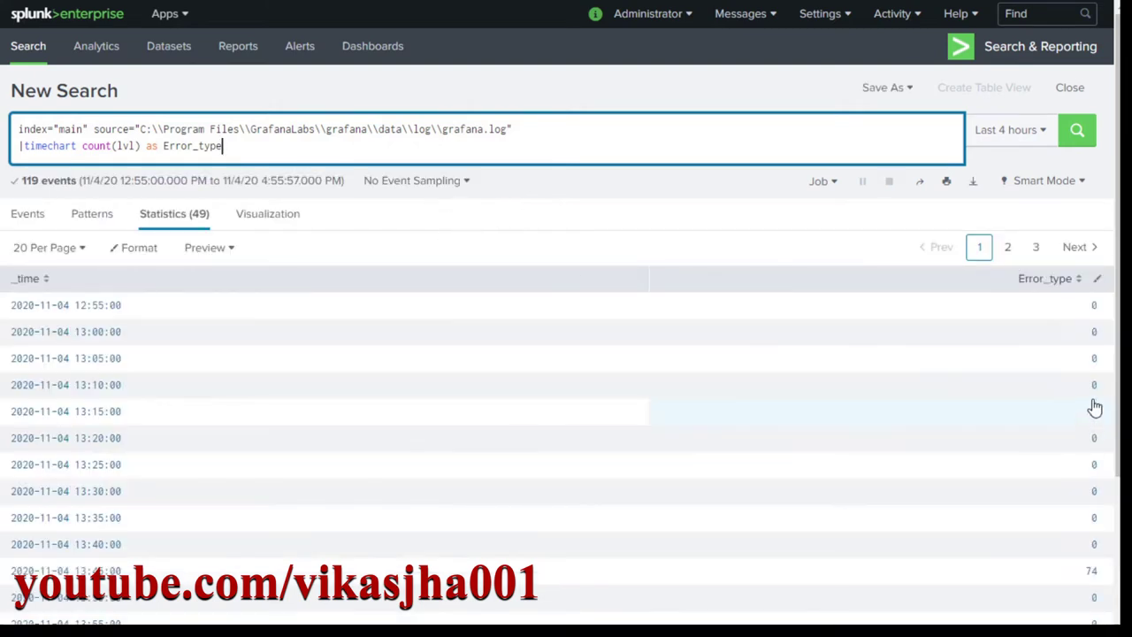
Step: Show the timechart results as a visualization and change it to a column chart
{"action": "left_click", "coordinate": [281, 218]}
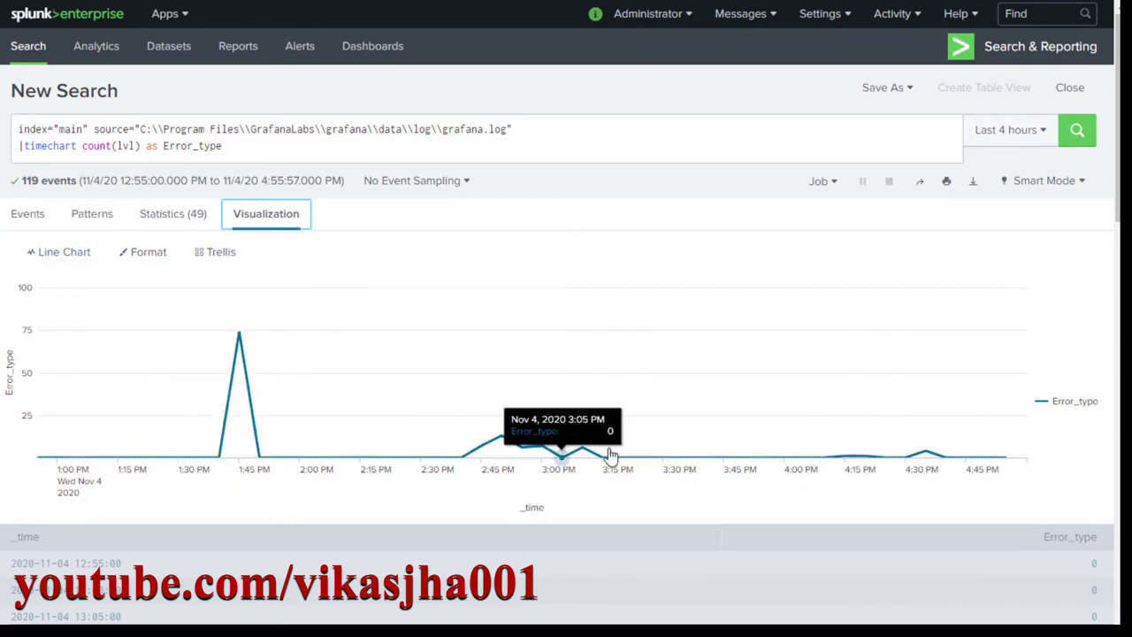
{"action": "left_click", "coordinate": [64, 258]}
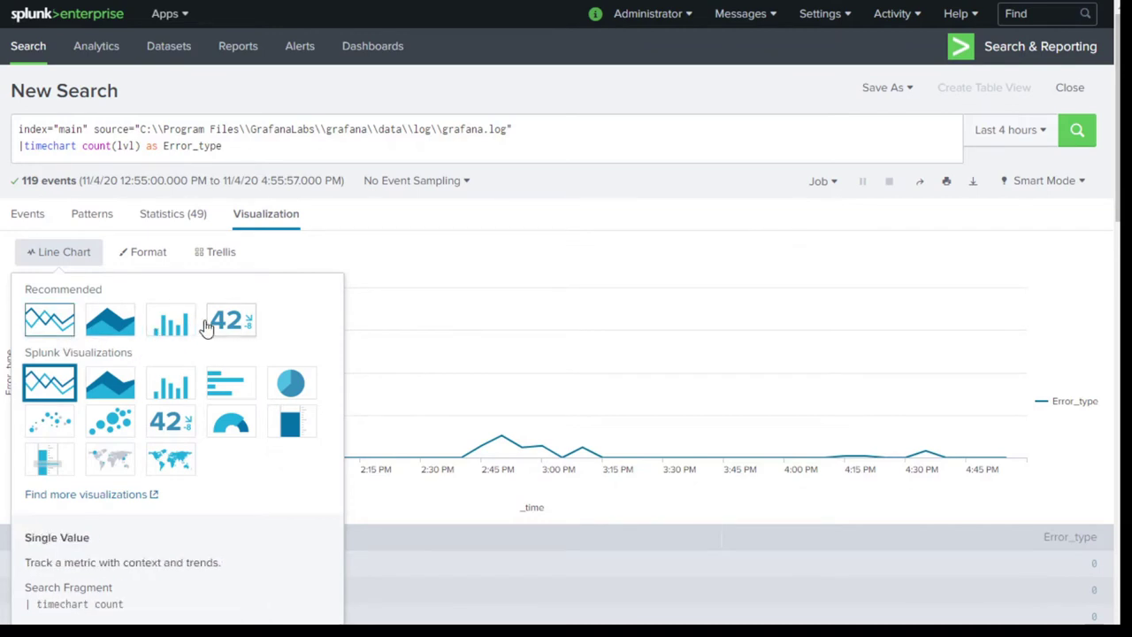
{"action": "left_click", "coordinate": [173, 326]}
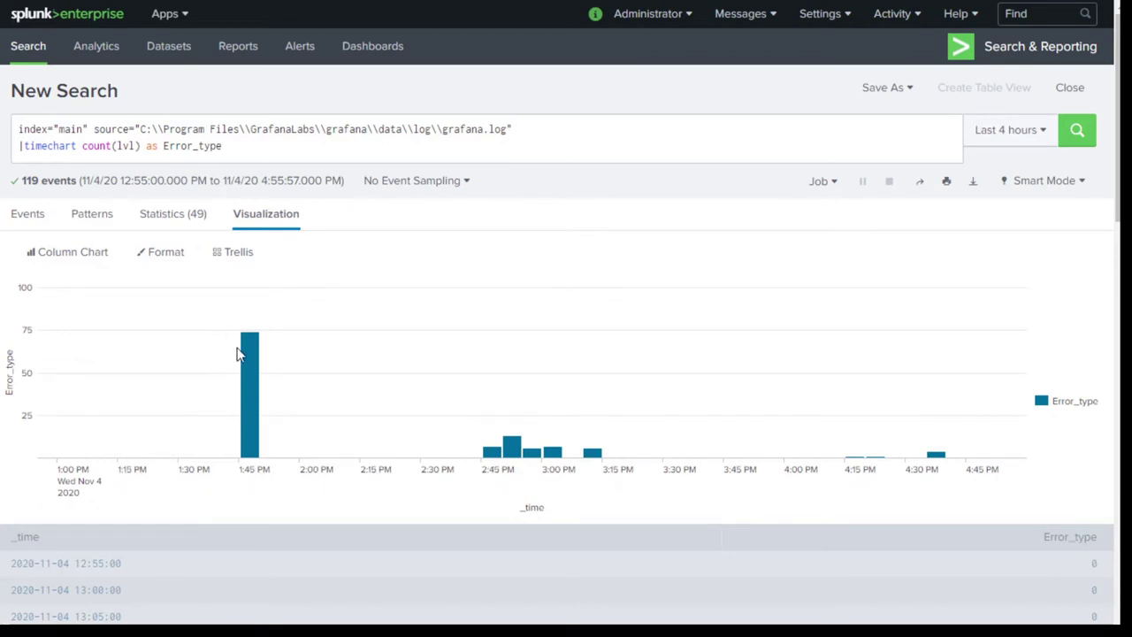
{"action": "mouse_move", "coordinate": [252, 359]}
Step: Append "by lvl" to the timechart command and rerun the search displayed as a line chart
{"action": "left_click", "coordinate": [286, 147]}
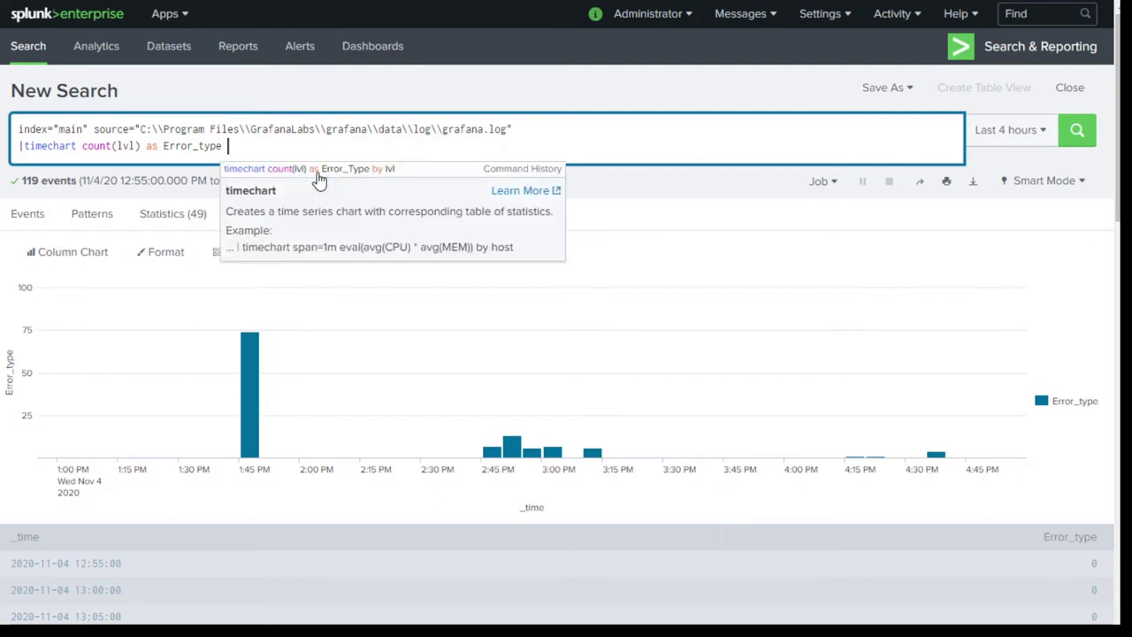
{"action": "type", "text": "by lvl"}
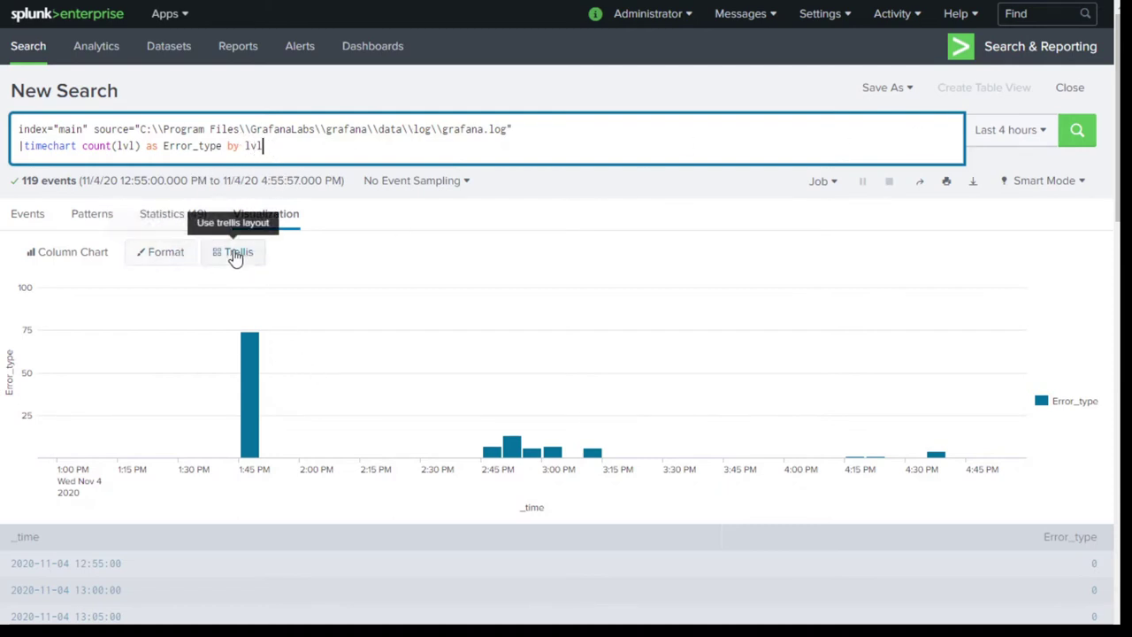
{"action": "left_click", "coordinate": [91, 258]}
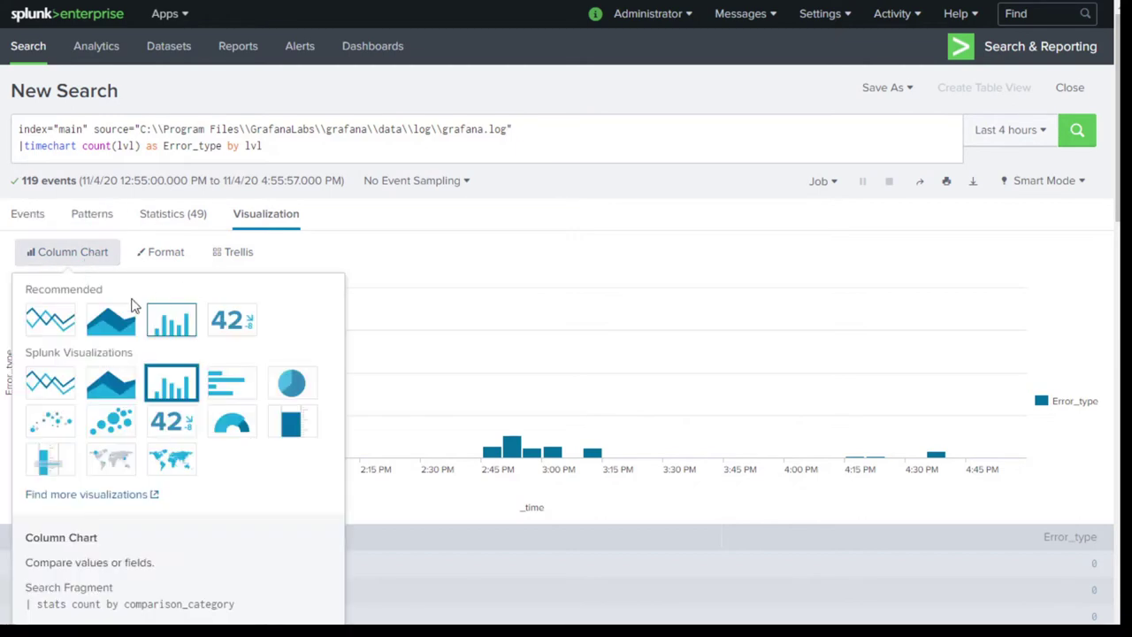
{"action": "left_click", "coordinate": [44, 325]}
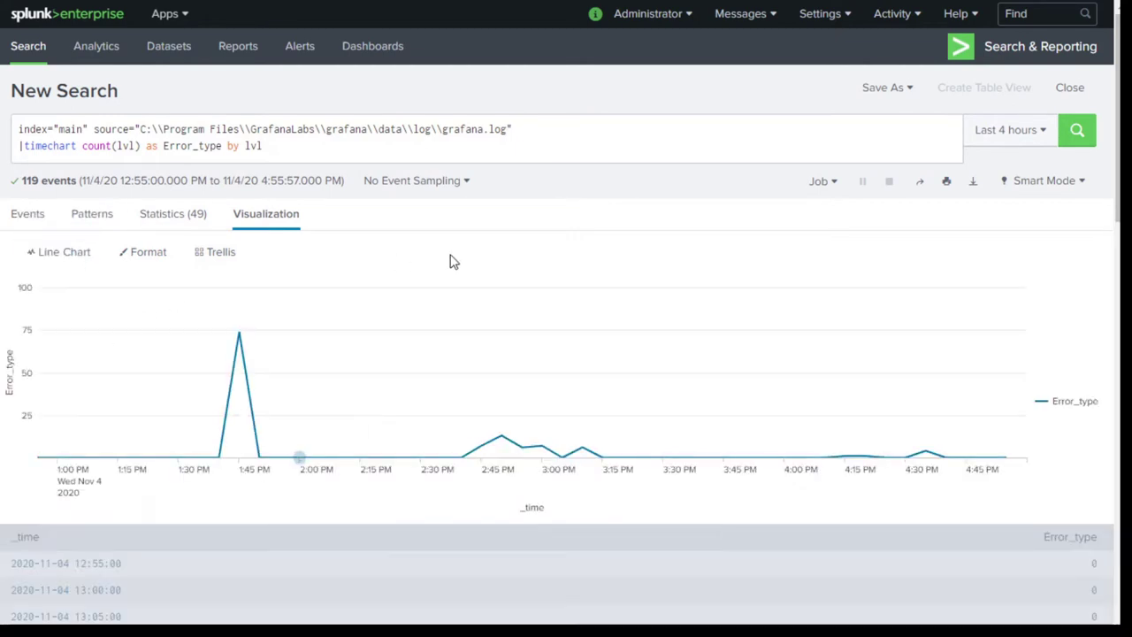
{"action": "left_click", "coordinate": [1073, 141]}
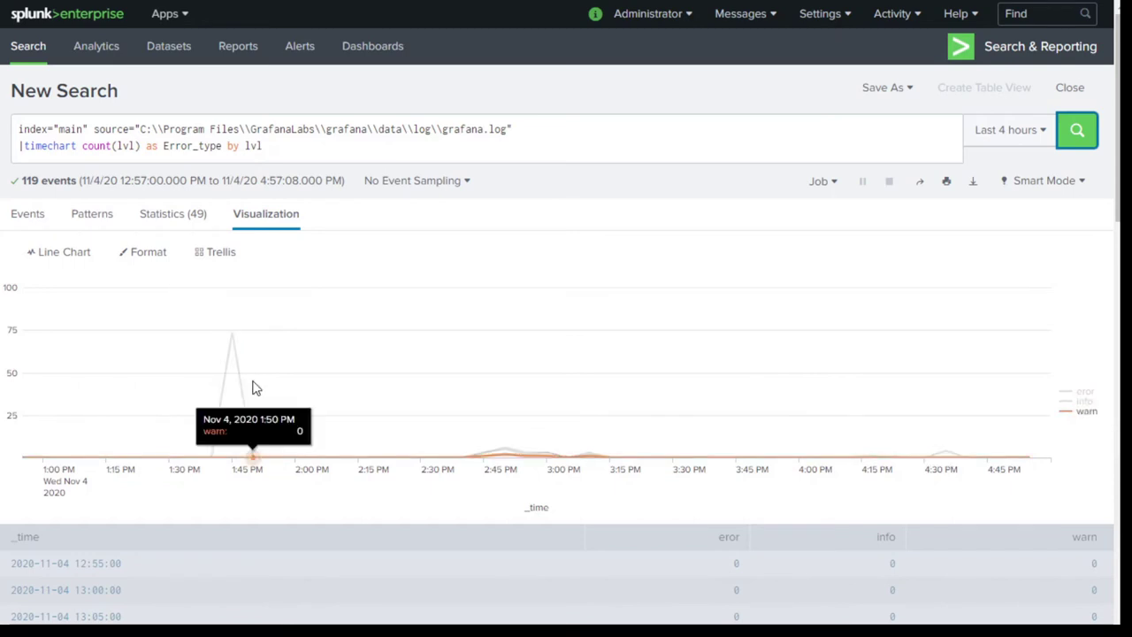
Step: Add "span=30m" before count(lvl) in the timechart command and rerun the search
{"action": "scroll", "coordinate": [448, 435], "scroll_direction": "down", "scroll_amount": 2}
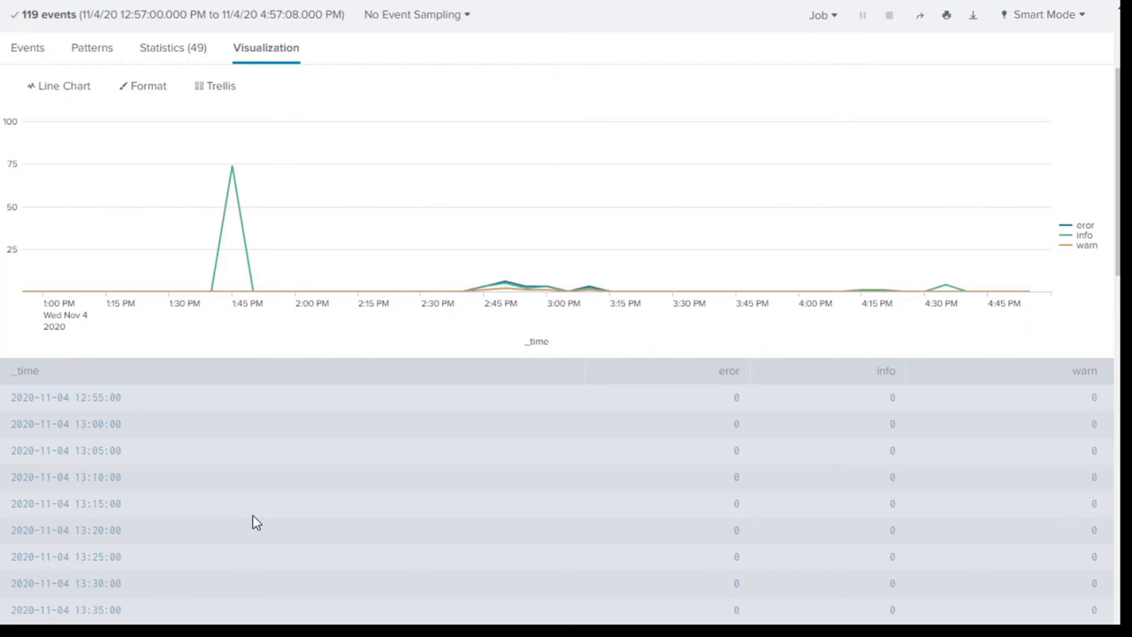
{"action": "scroll", "coordinate": [213, 530], "scroll_direction": "up", "scroll_amount": 3}
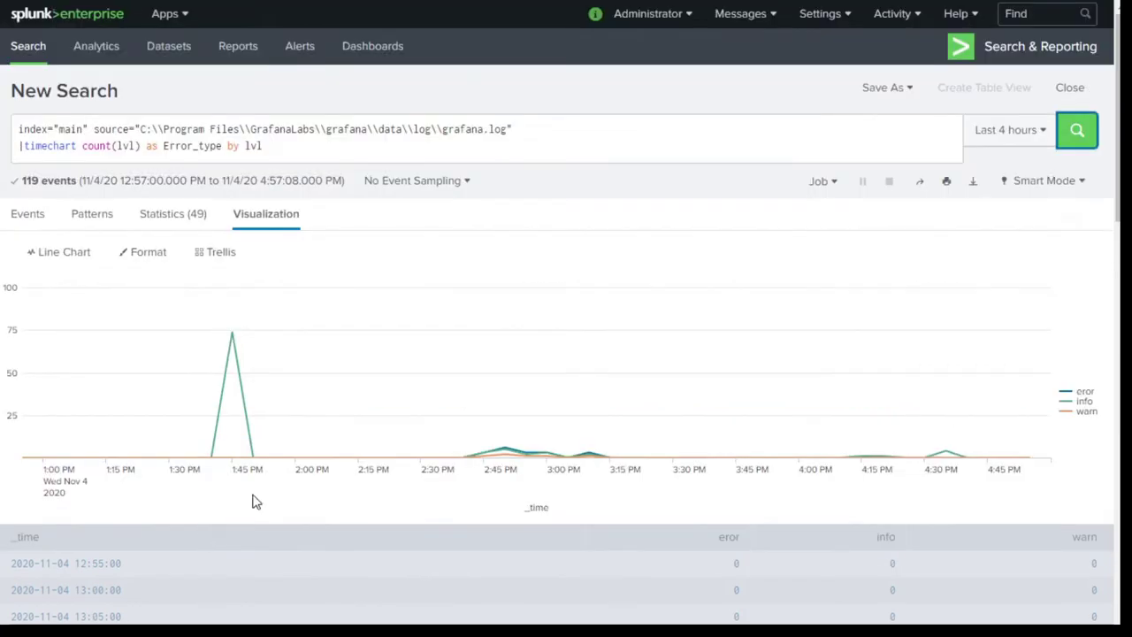
{"action": "left_click", "coordinate": [276, 145]}
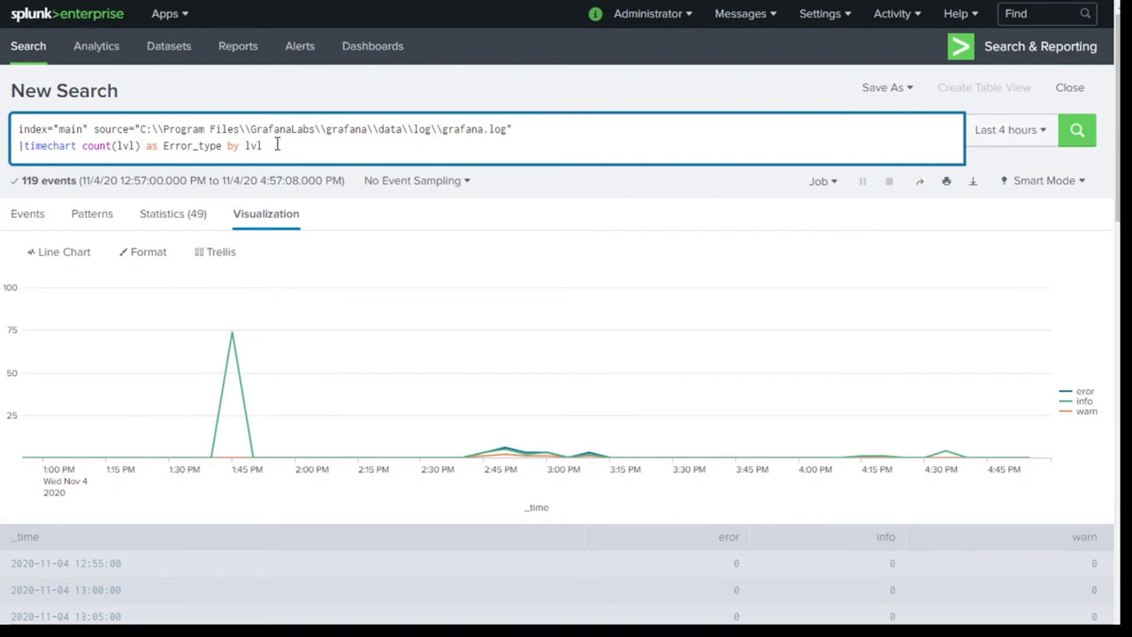
{"action": "key", "text": "Home"}
{"action": "key", "text": "ctrl+Right"}
{"action": "type", "text": "span="}
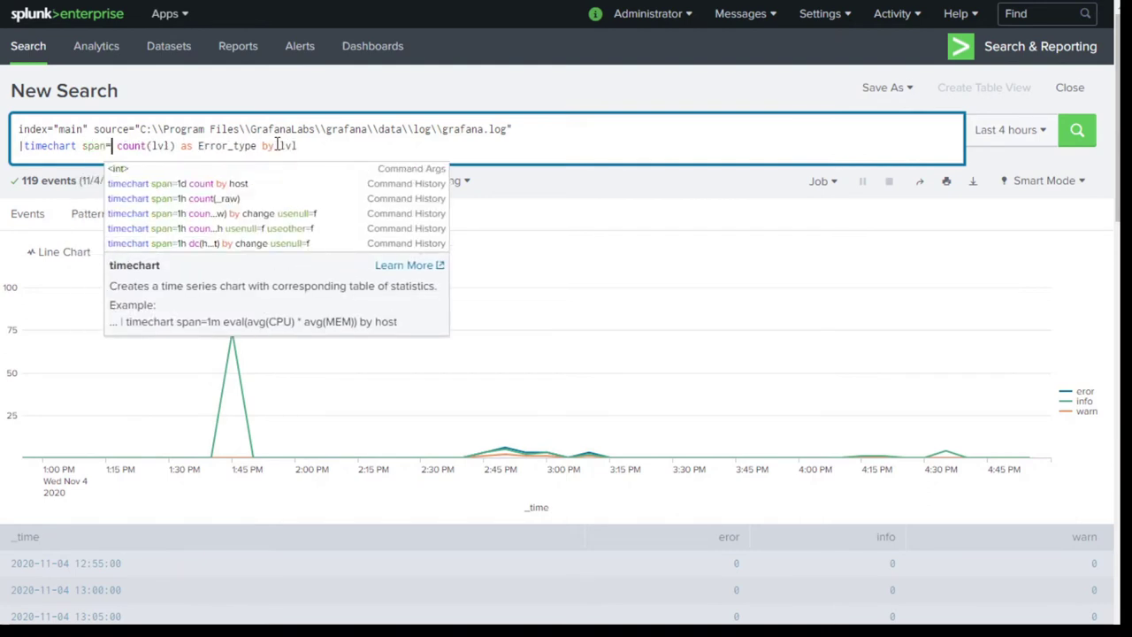
{"action": "type", "text": "30m"}
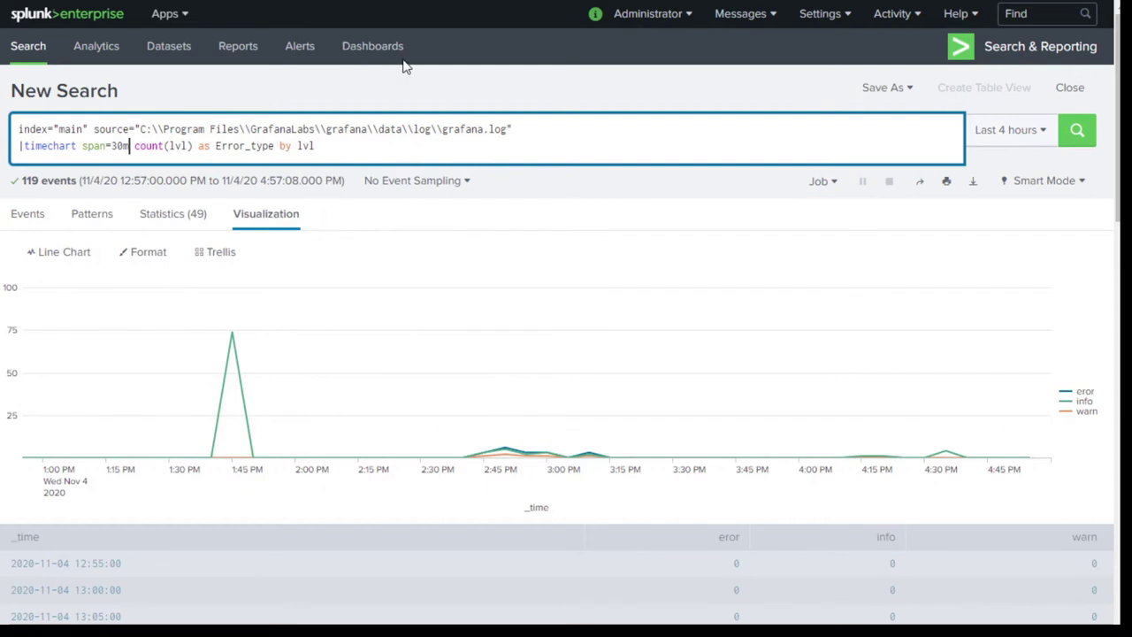
{"action": "left_click", "coordinate": [1078, 130]}
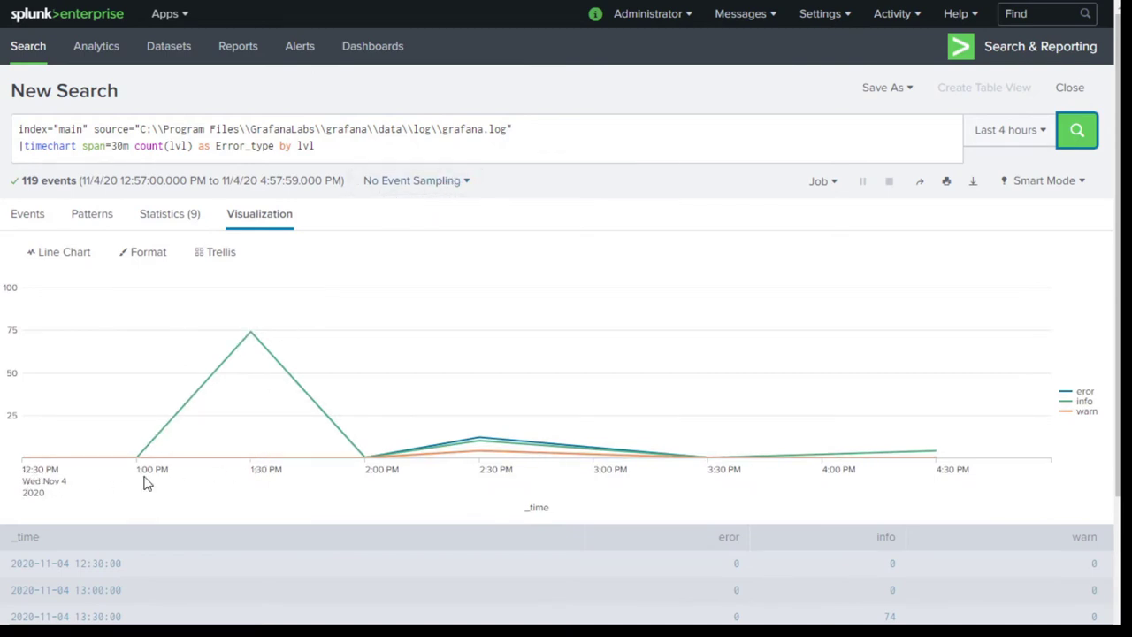
Step: Change the timechart span to 1h and rerun the search
{"action": "mouse_move", "coordinate": [250, 334]}
{"action": "double_click", "coordinate": [120, 146]}
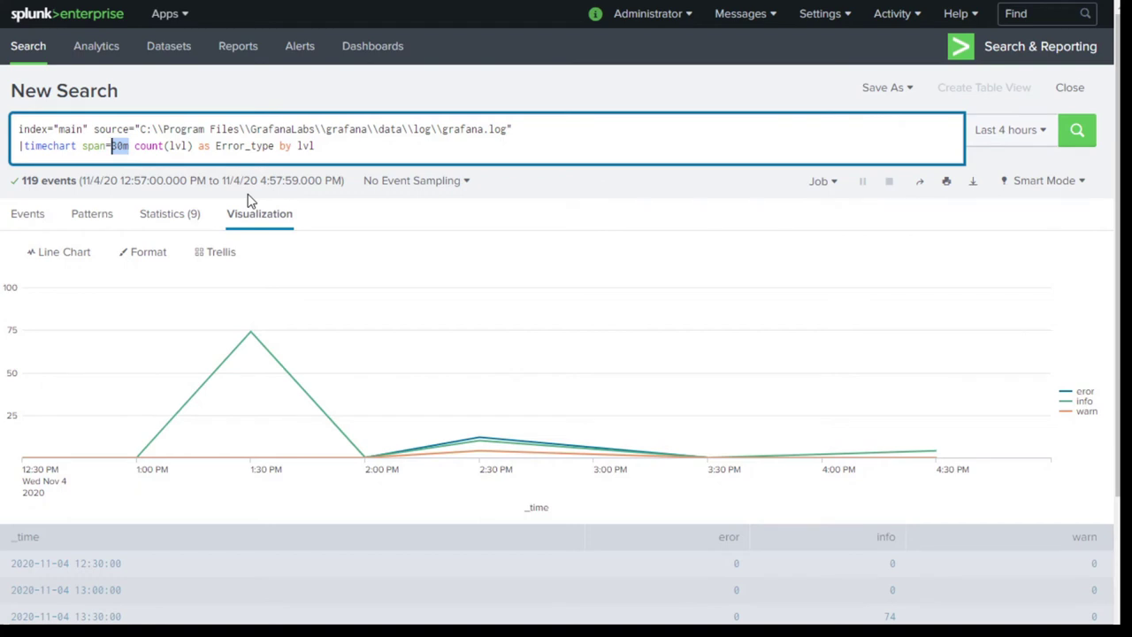
{"action": "type", "text": "1h"}
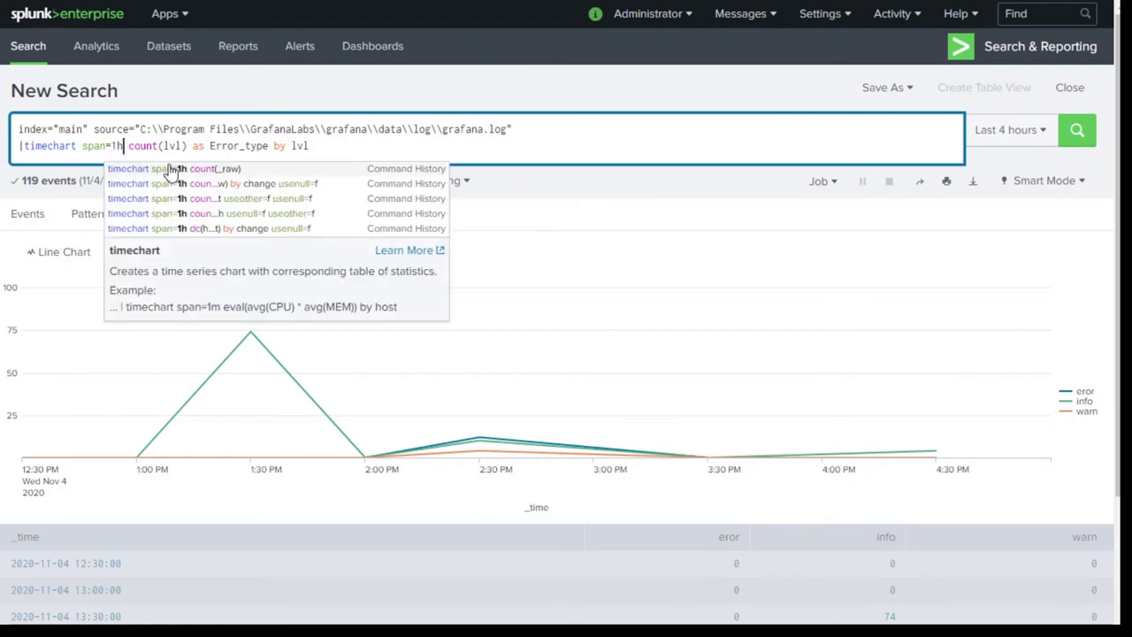
{"action": "key", "text": "Right"}
{"action": "key", "text": "Right"}
{"action": "key", "text": "Right"}
{"action": "key", "text": "Right"}
{"action": "key", "text": "Right"}
{"action": "left_click", "coordinate": [125, 146]}
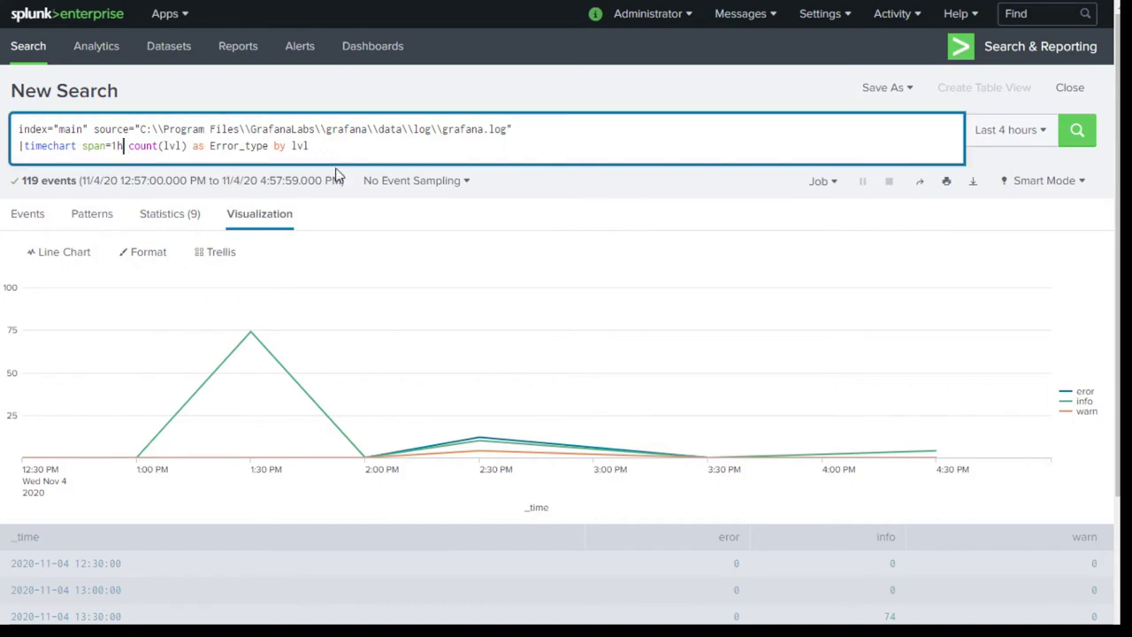
{"action": "left_click", "coordinate": [1074, 137]}
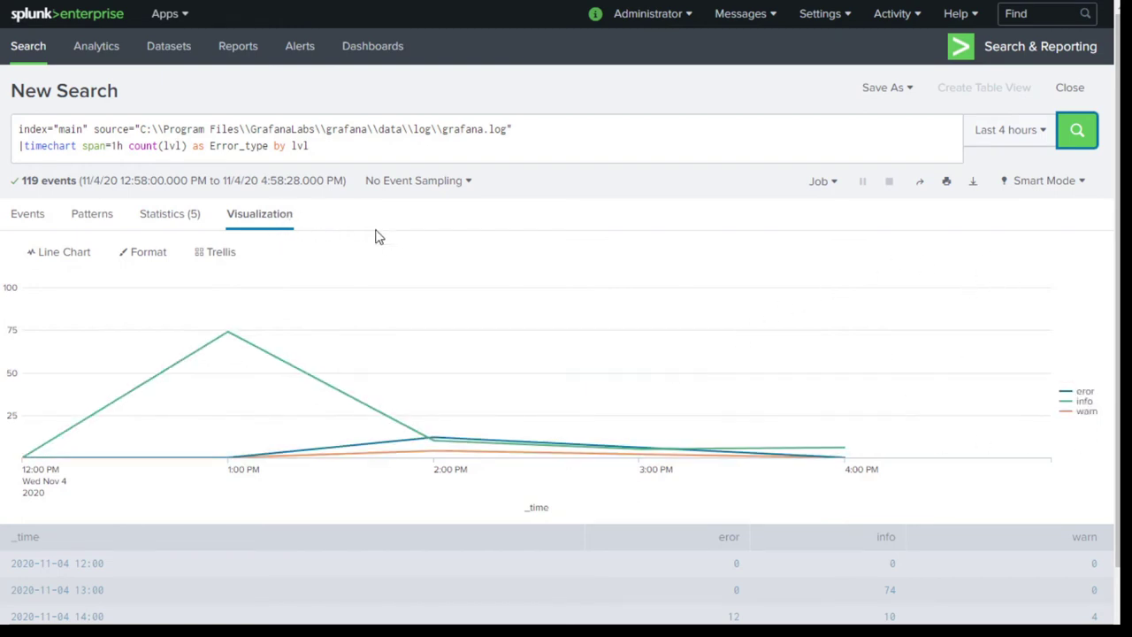
Step: Enable the trellis layout for the line chart and split it by lvl
{"action": "mouse_move", "coordinate": [452, 419]}
{"action": "left_click", "coordinate": [217, 254]}
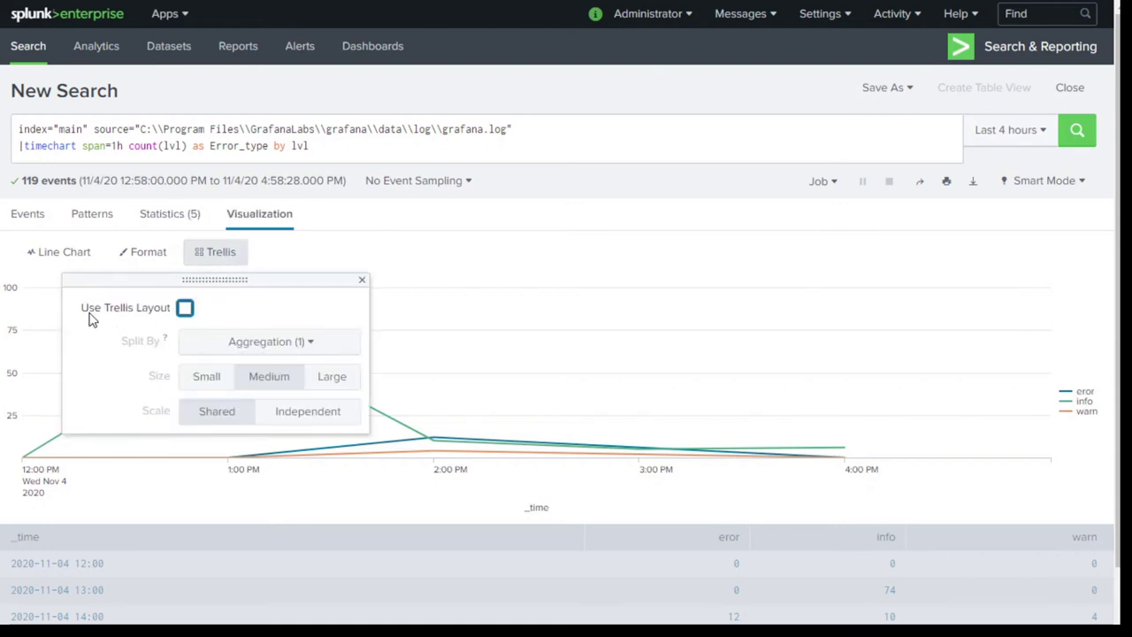
{"action": "left_click", "coordinate": [185, 309]}
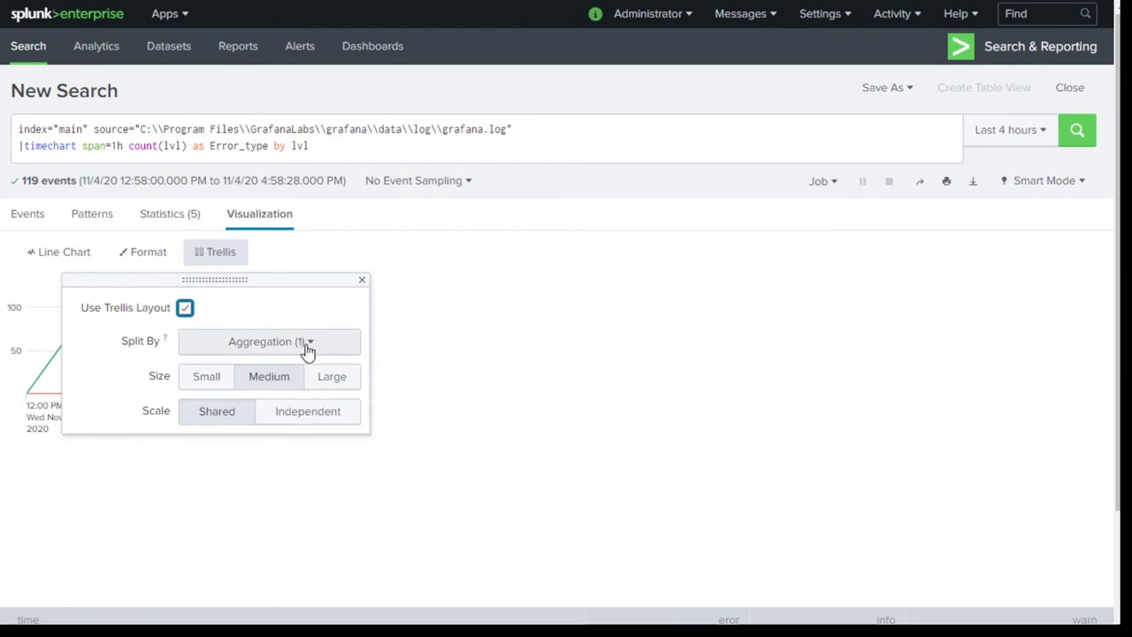
{"action": "left_click", "coordinate": [305, 349]}
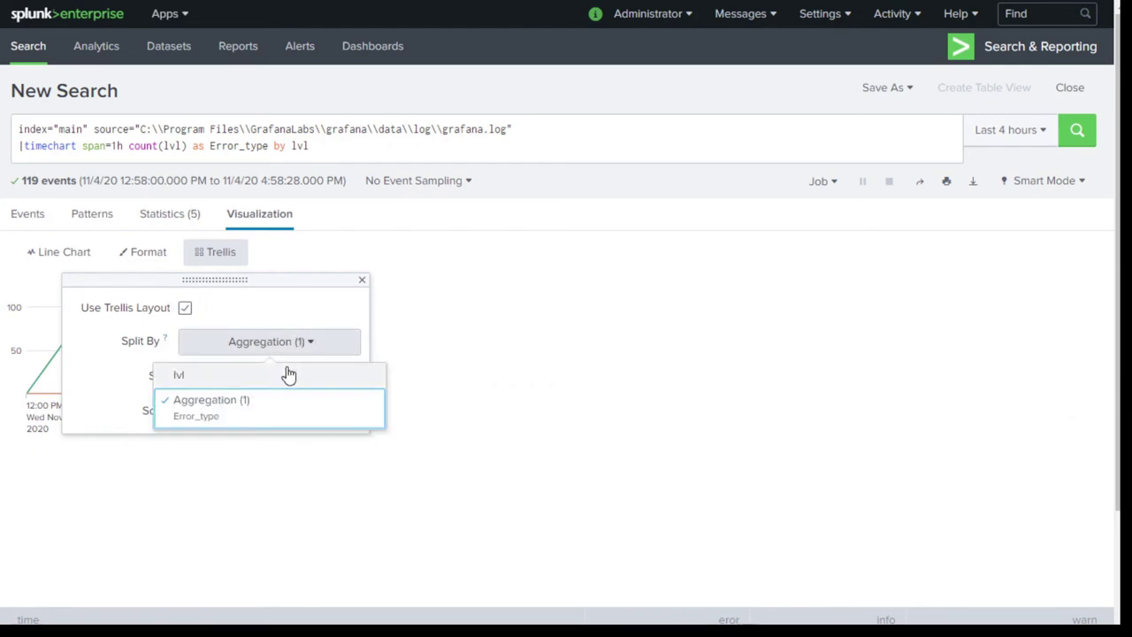
{"action": "left_click", "coordinate": [198, 376]}
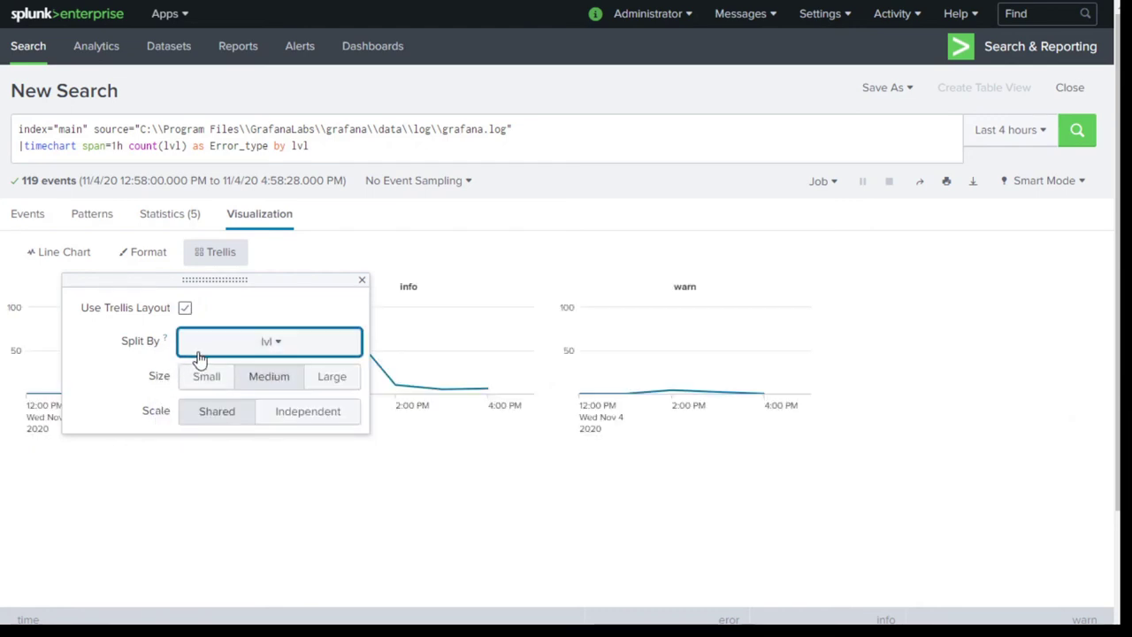
{"action": "left_click", "coordinate": [397, 523]}
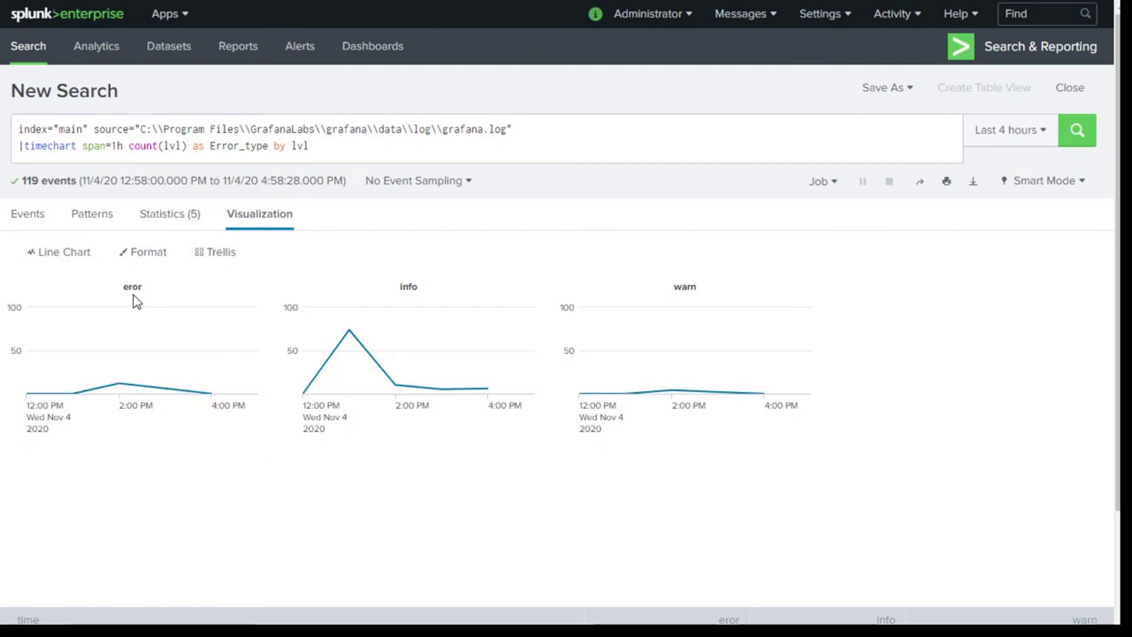
Step: Set the timechart span back to 30m and rerun the search with the trellis charts
{"action": "mouse_move", "coordinate": [137, 316]}
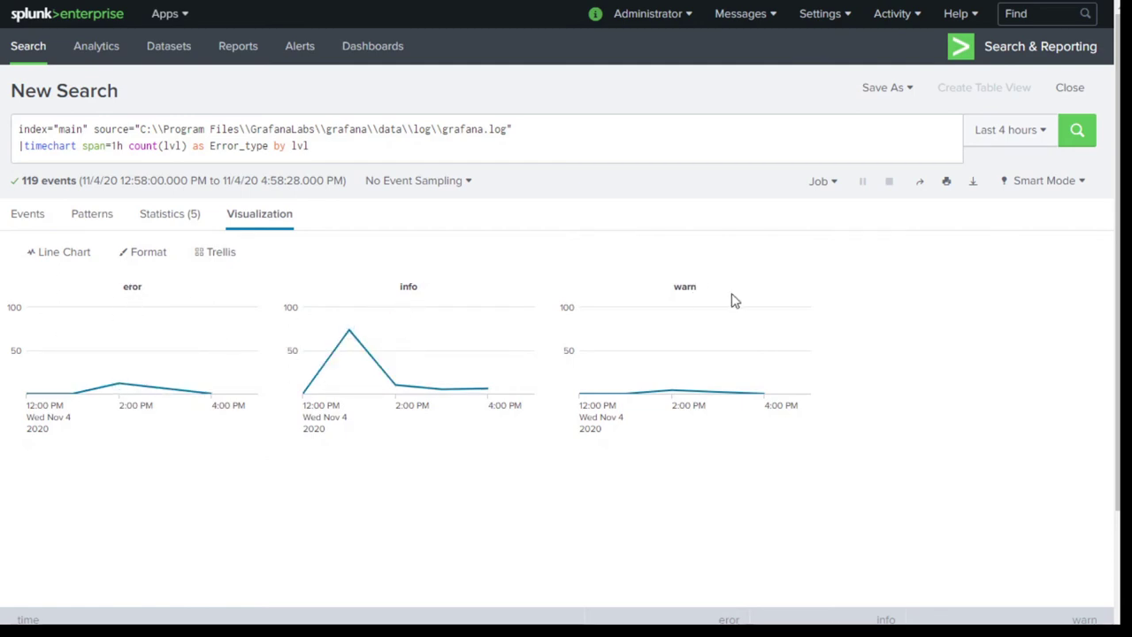
{"action": "double_click", "coordinate": [118, 145]}
{"action": "type", "text": "30"}
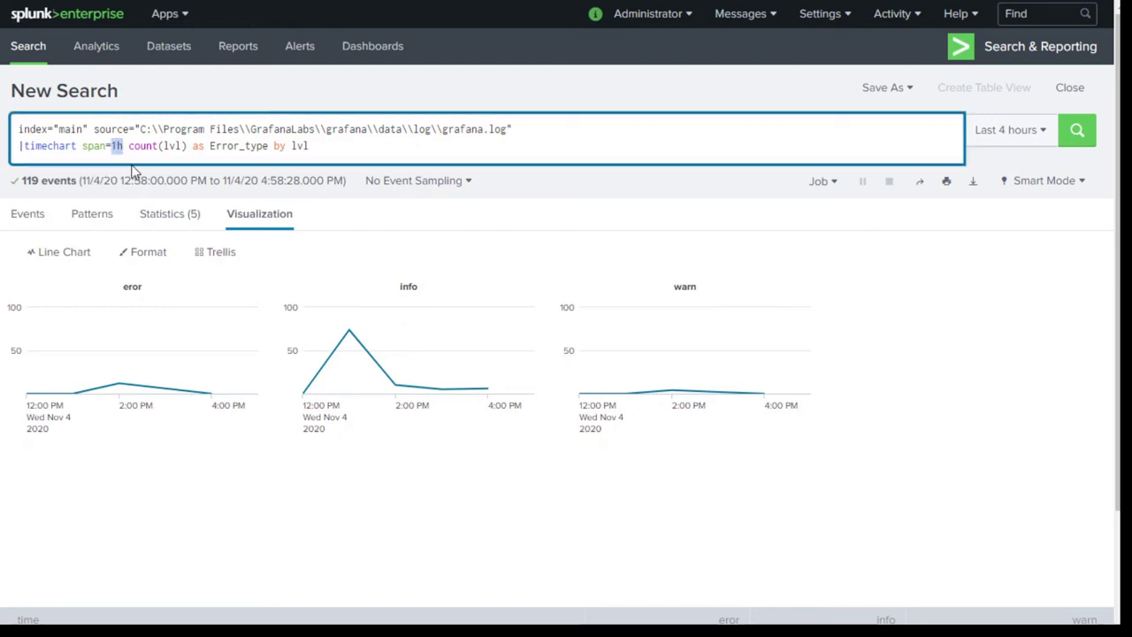
{"action": "type", "text": "m"}
{"action": "key", "text": "Return"}
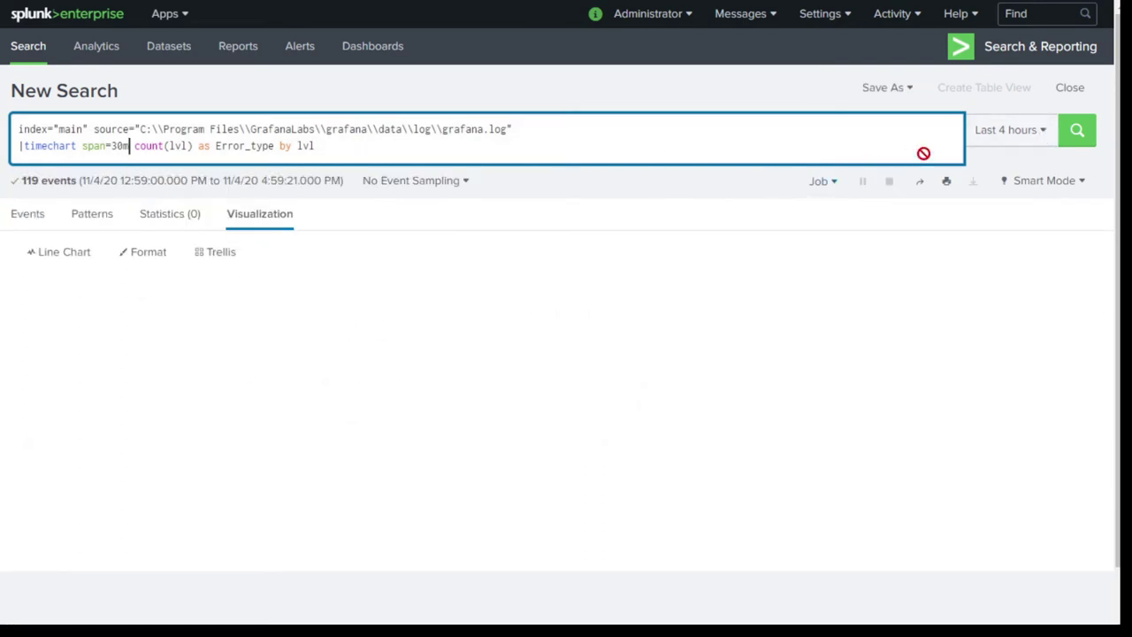
Step: Set the search time range to Last 24 hours and look through the results table below the charts
{"action": "left_click", "coordinate": [1043, 135]}
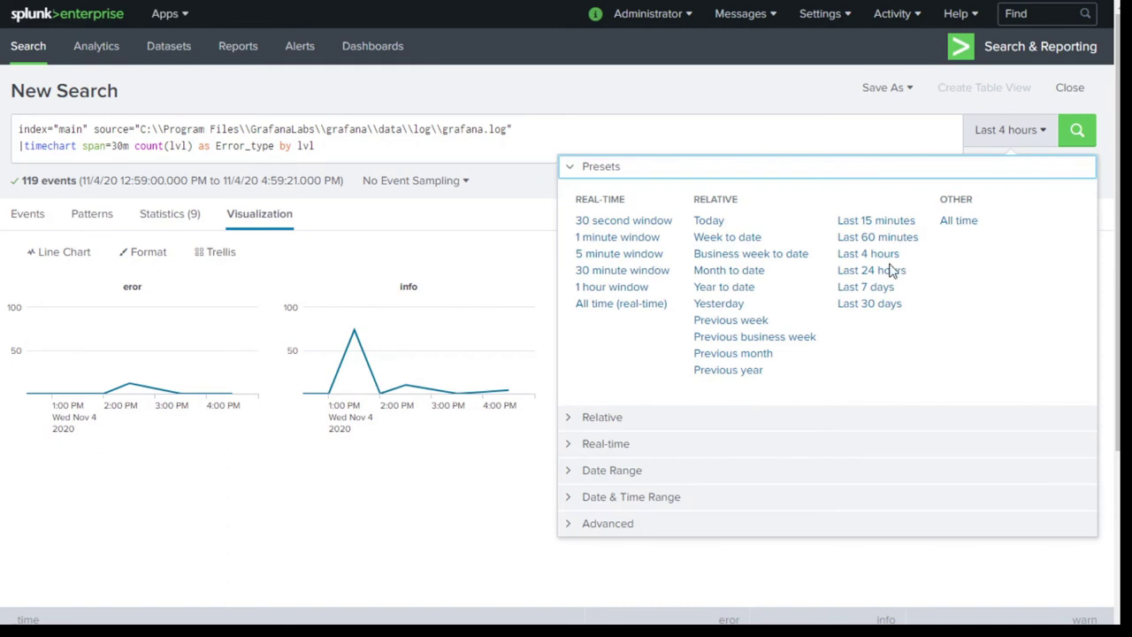
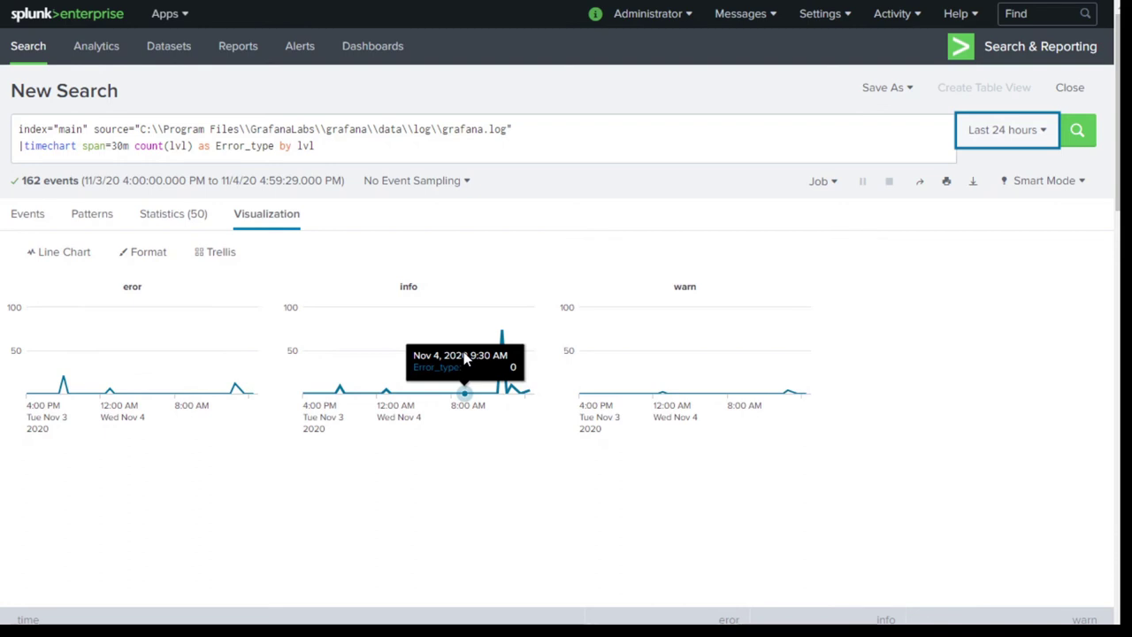
{"action": "scroll", "coordinate": [520, 386], "scroll_direction": "down", "scroll_amount": 3}
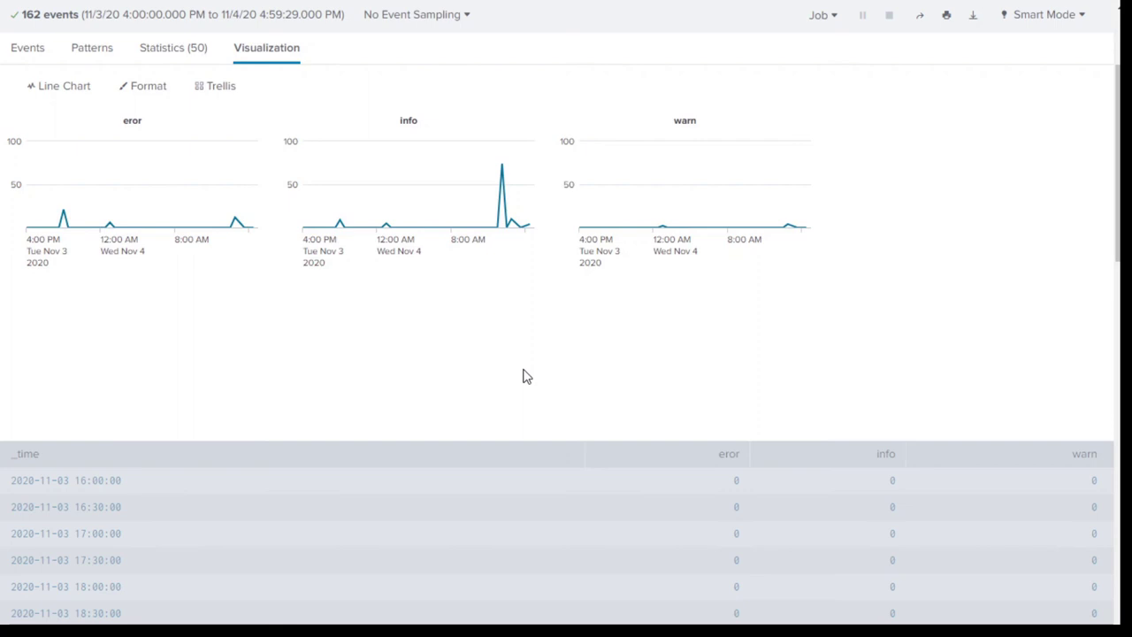
{"action": "scroll", "coordinate": [567, 389], "scroll_direction": "down", "scroll_amount": 2}
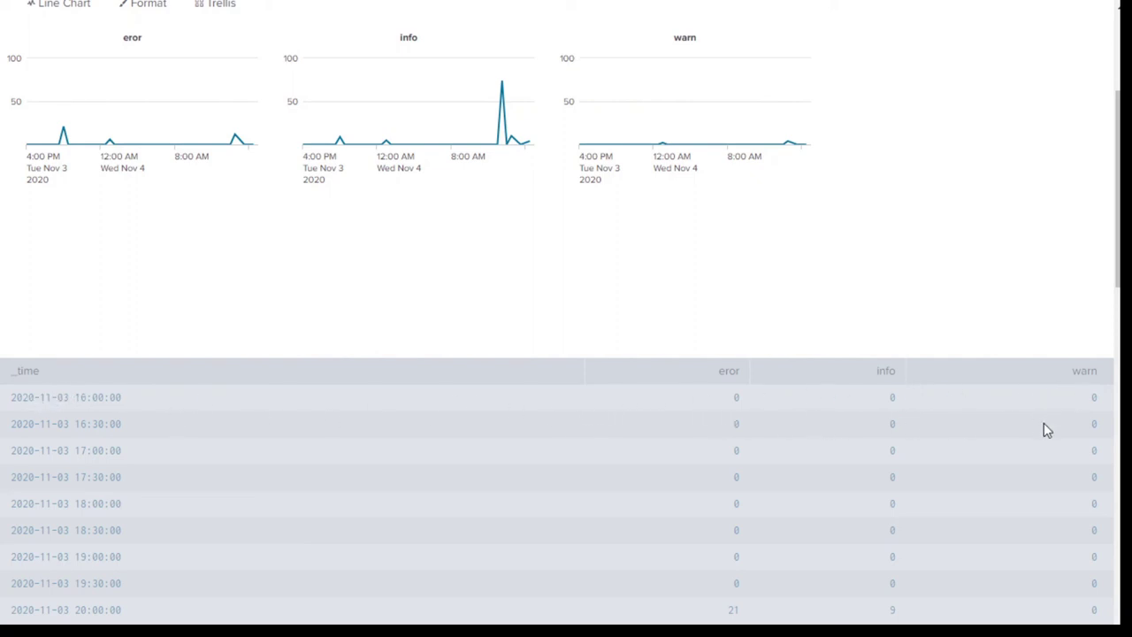
{"action": "scroll", "coordinate": [725, 457], "scroll_direction": "up", "scroll_amount": 3}
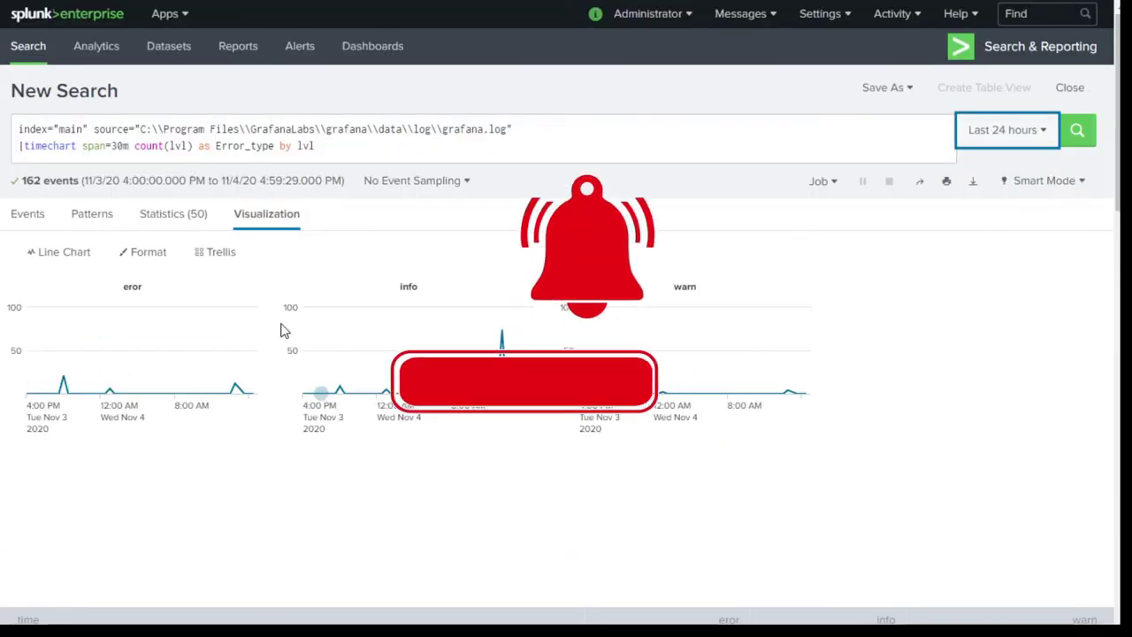
Step: Insert "cont=false" before the span option in the timechart command, rerun the search and review the charts and results table
{"action": "left_click", "coordinate": [388, 151]}
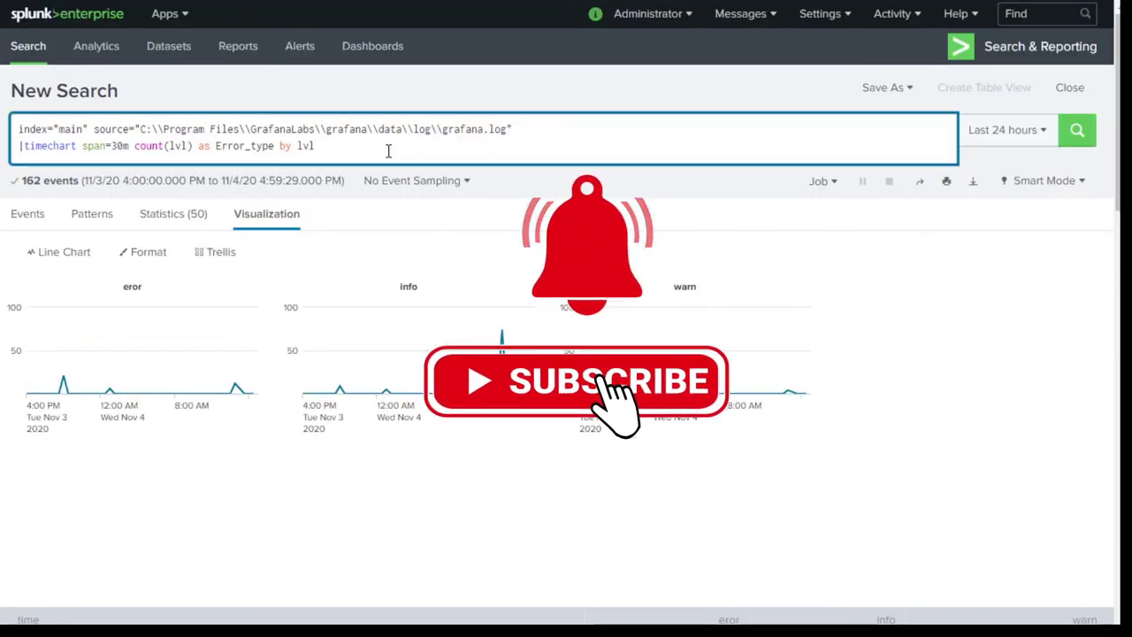
{"action": "type", "text": "c"}
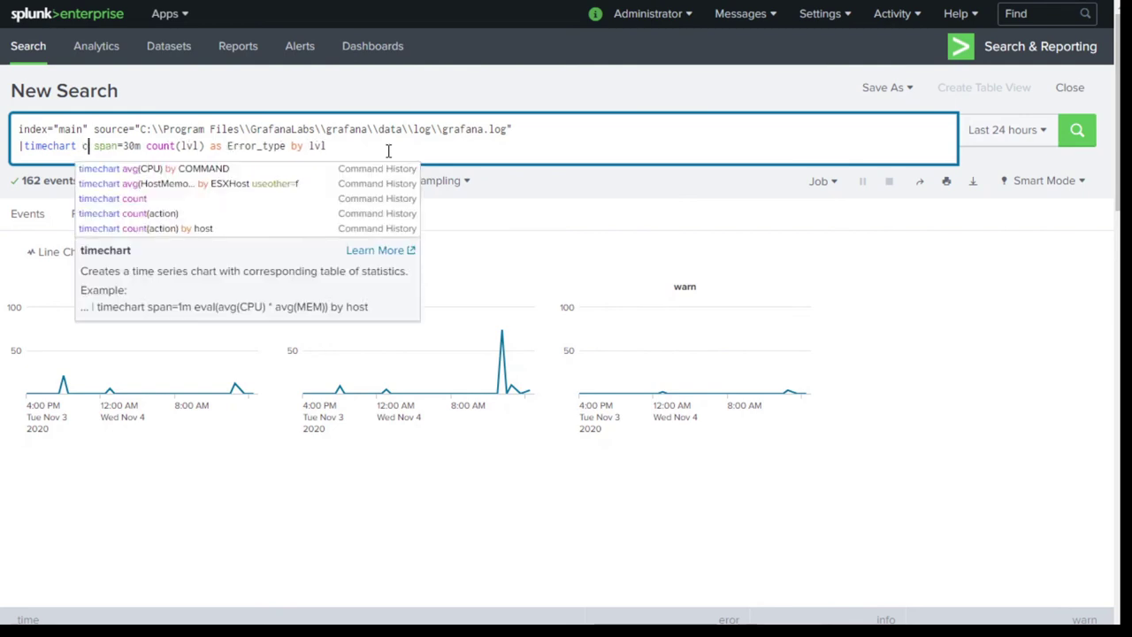
{"action": "type", "text": "ont"}
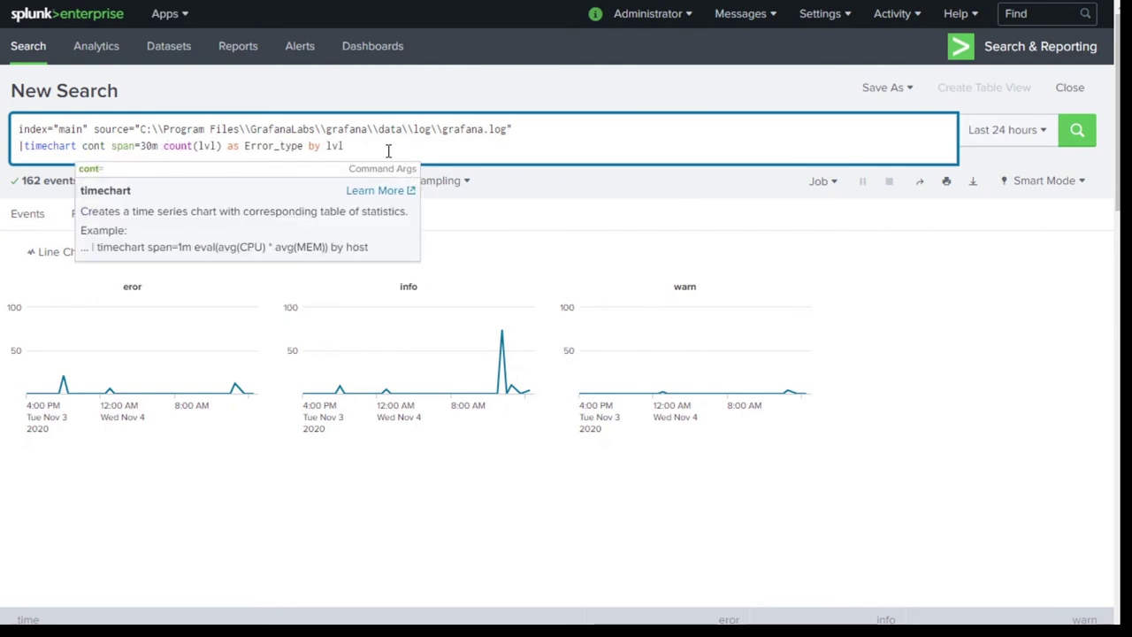
{"action": "type", "text": "=false"}
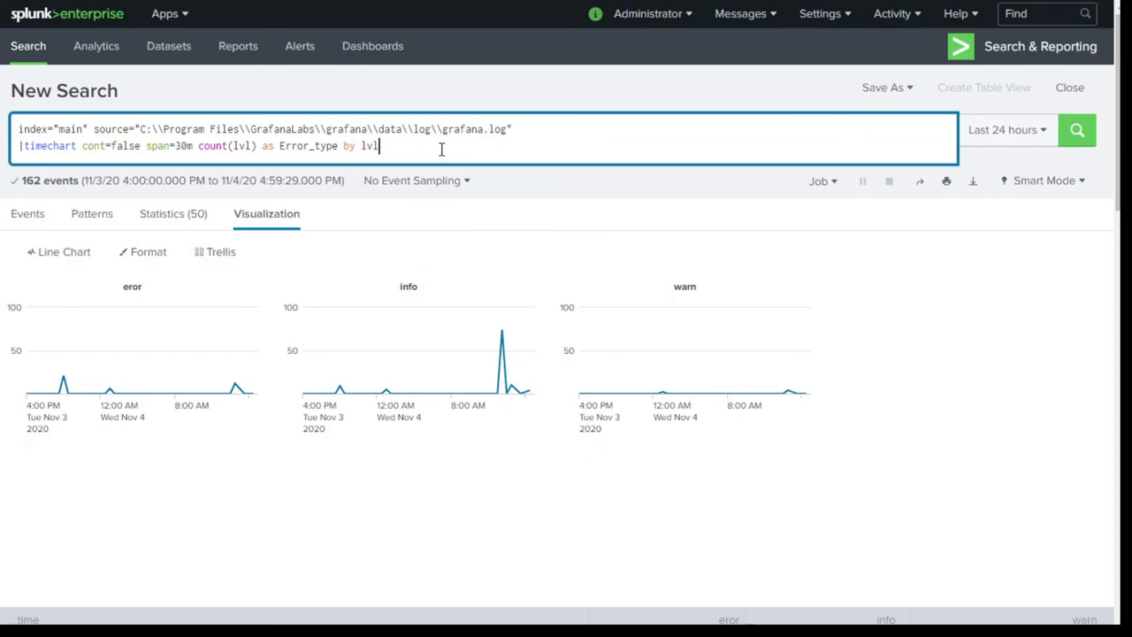
{"action": "scroll", "coordinate": [640, 379], "scroll_direction": "down", "scroll_amount": 3}
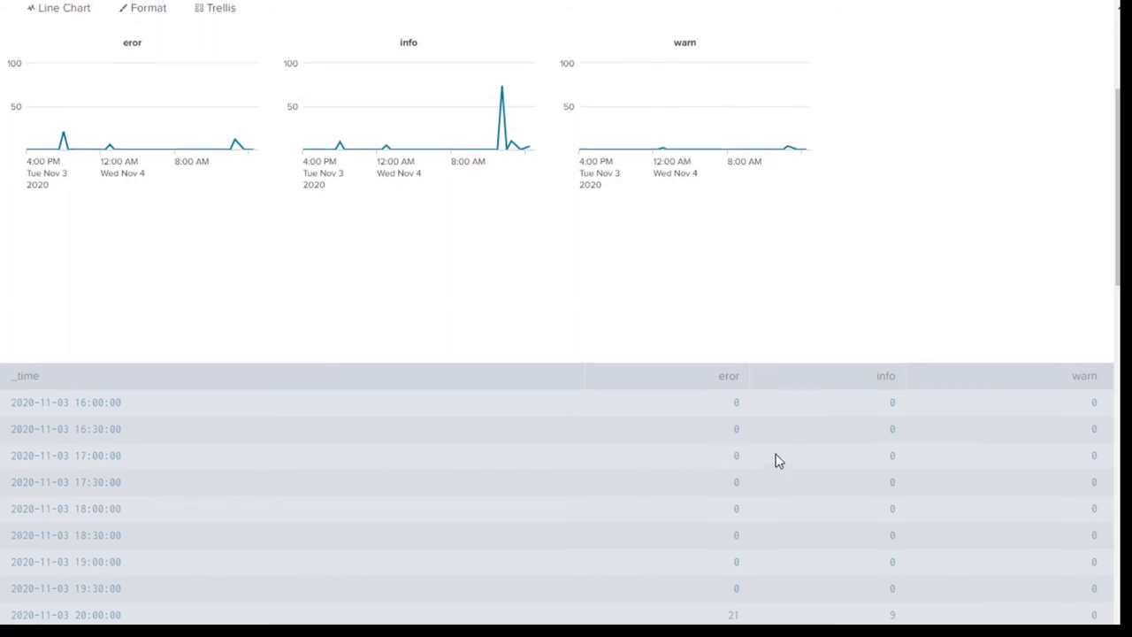
{"action": "scroll", "coordinate": [779, 460], "scroll_direction": "up", "scroll_amount": 3}
{"action": "left_click", "coordinate": [1077, 131]}
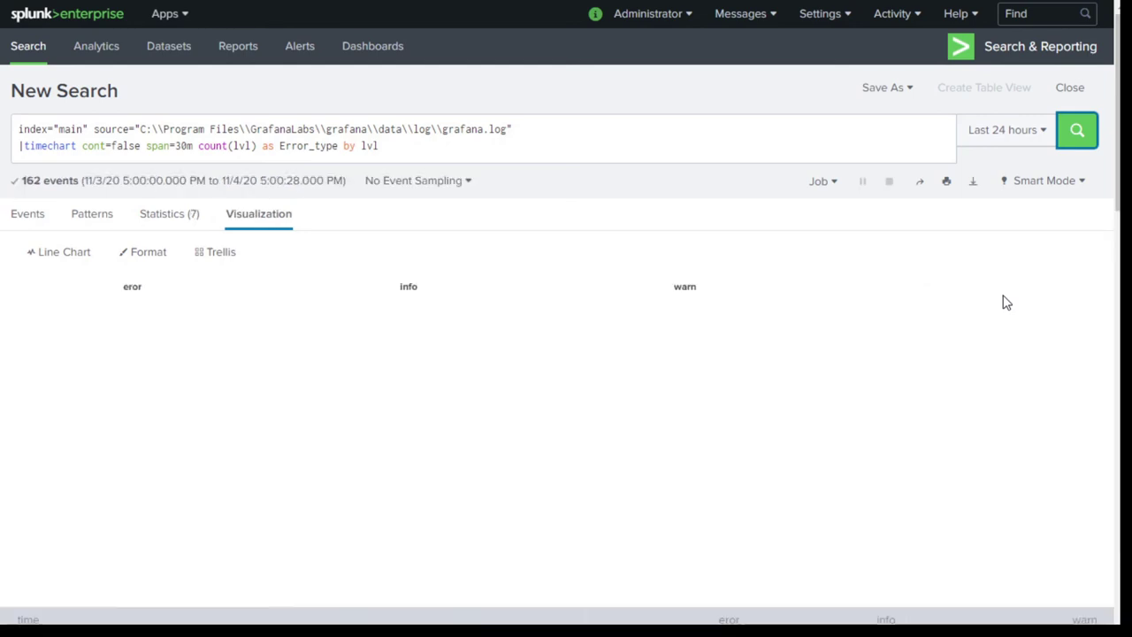
{"action": "scroll", "coordinate": [1006, 303], "scroll_direction": "down", "scroll_amount": 3}
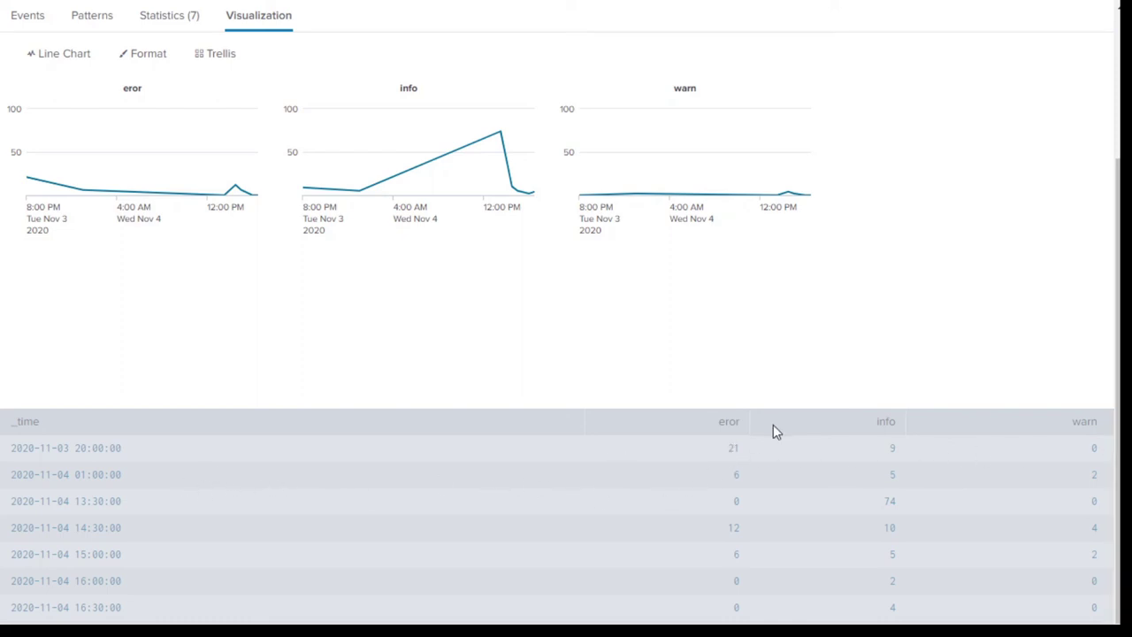
{"action": "scroll", "coordinate": [773, 430], "scroll_direction": "up", "scroll_amount": 3}
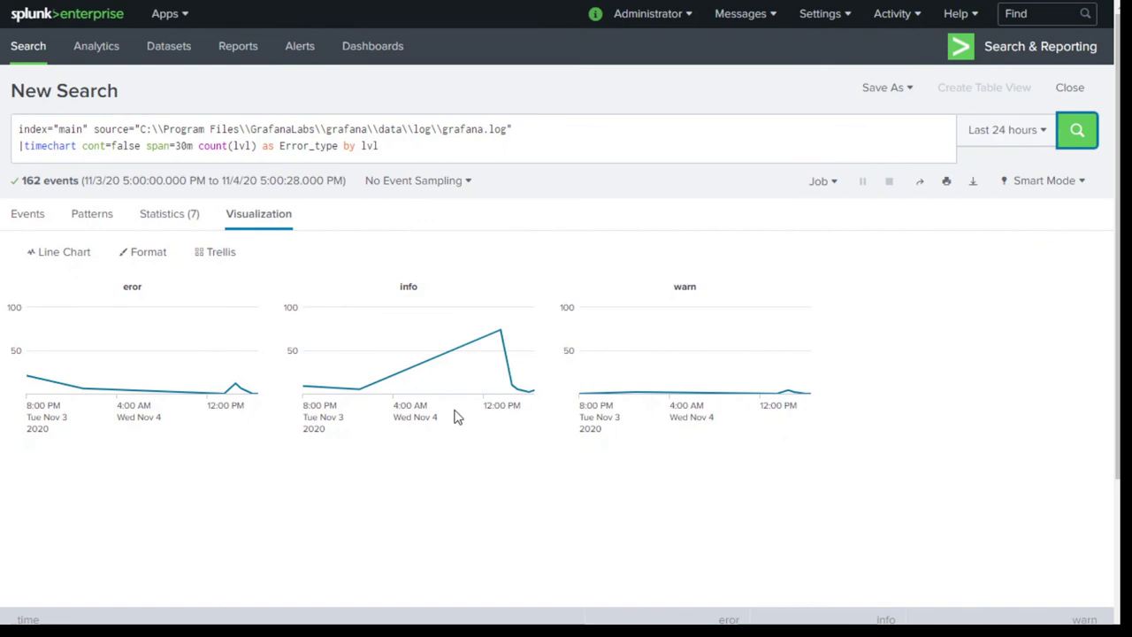
Step: Save the trellis line chart as a panel in a new private dashboard titled "Error Trendline" and open that dashboard
{"action": "mouse_move", "coordinate": [449, 365]}
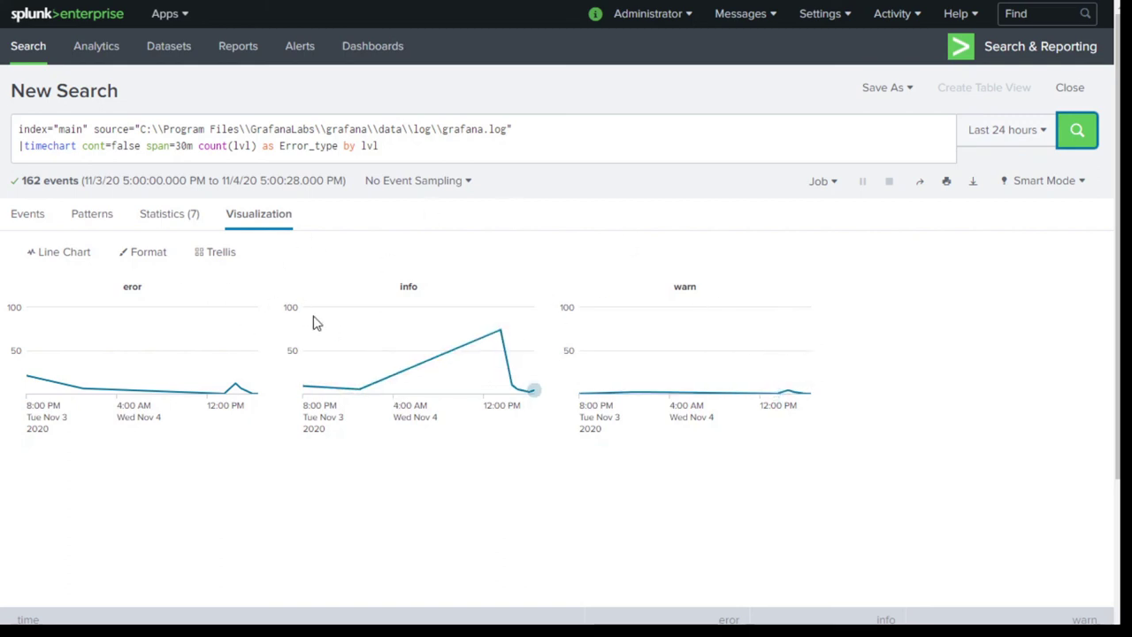
{"action": "left_click", "coordinate": [911, 89]}
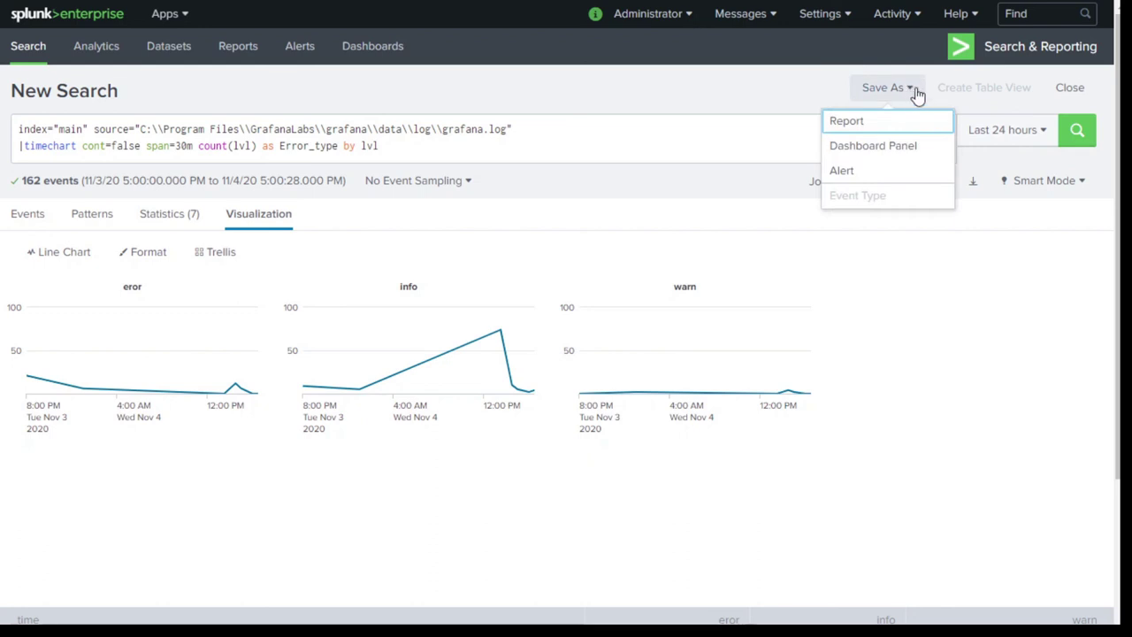
{"action": "left_click", "coordinate": [893, 147]}
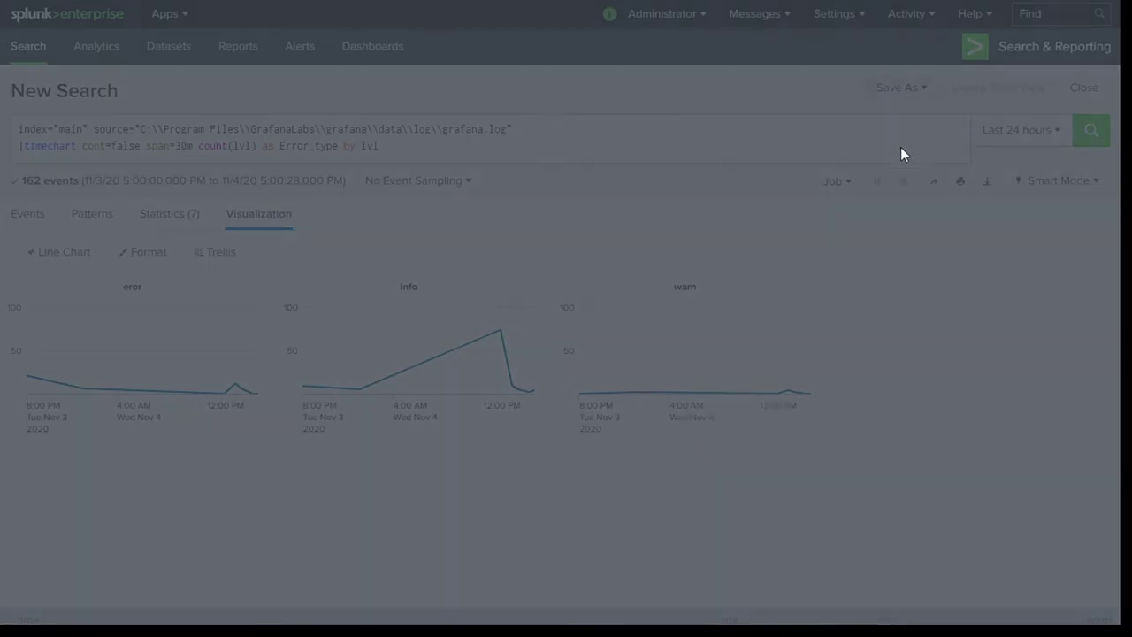
{"action": "left_click", "coordinate": [644, 154]}
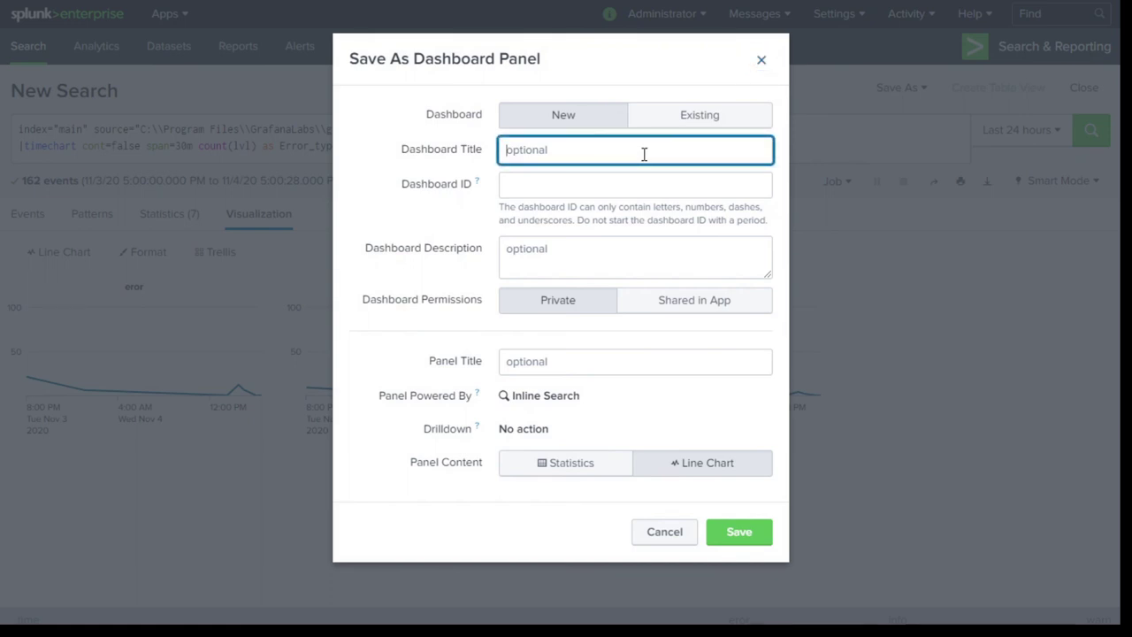
{"action": "type", "text": "E"}
{"action": "key", "text": "BackSpace"}
{"action": "type", "text": "Errir B"}
{"action": "key", "text": "ctrl+a"}
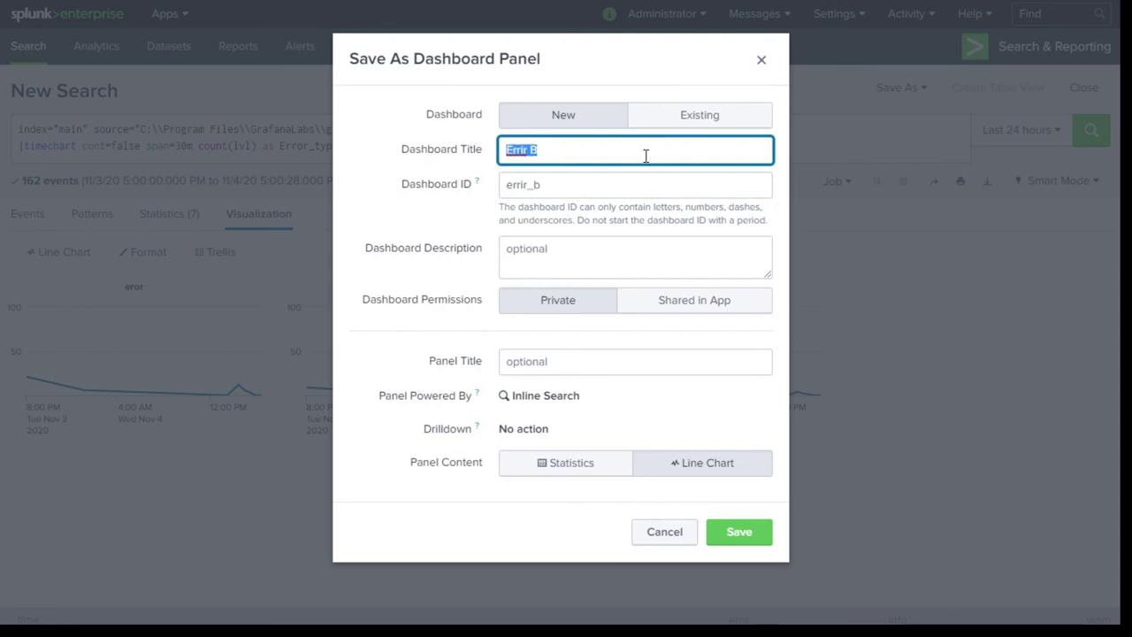
{"action": "type", "text": "Error Trendline"}
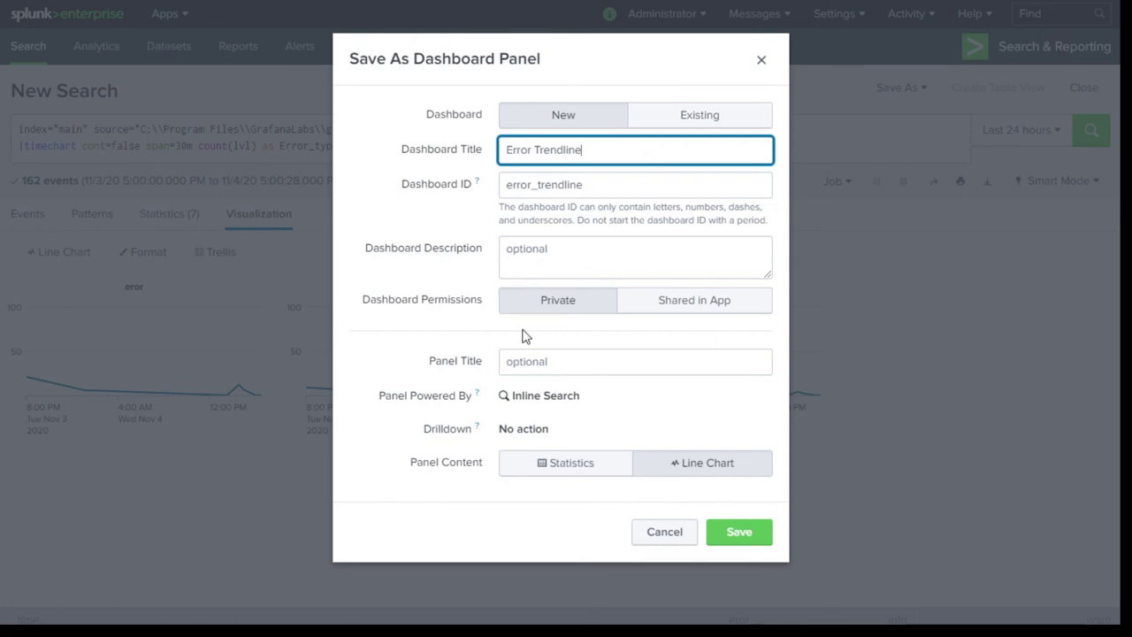
{"action": "left_click", "coordinate": [739, 533]}
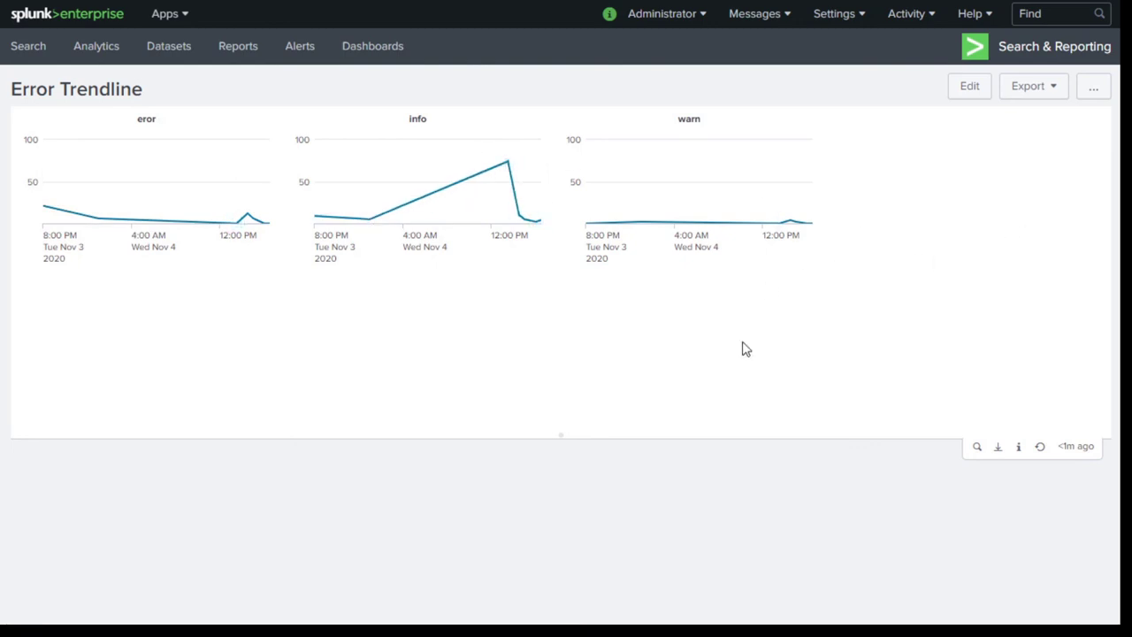
{"action": "mouse_move", "coordinate": [232, 206]}
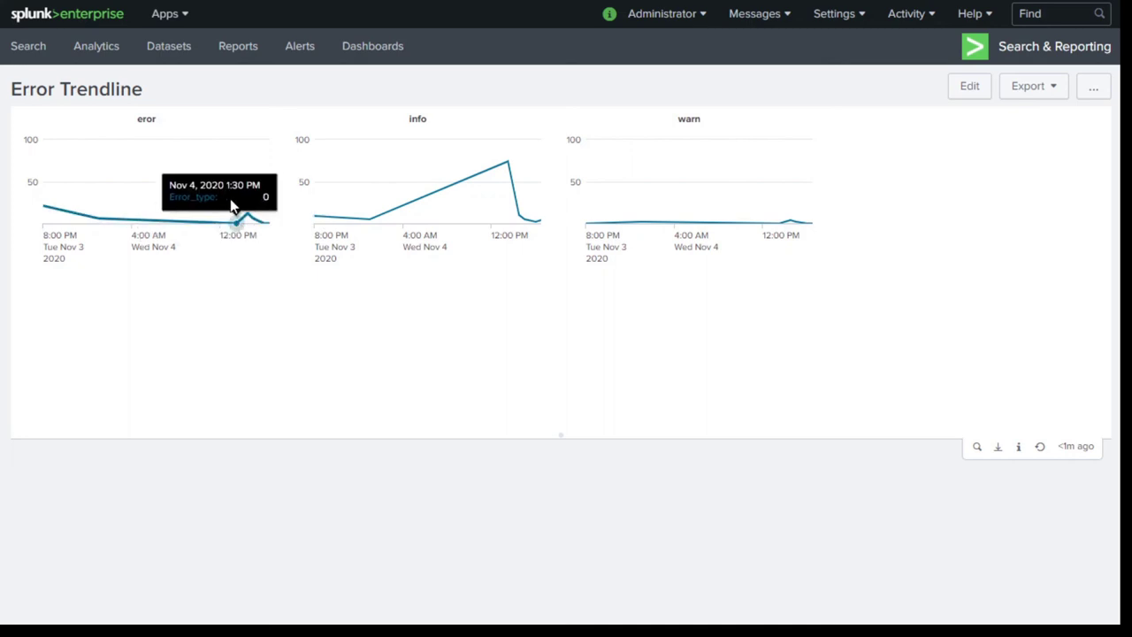